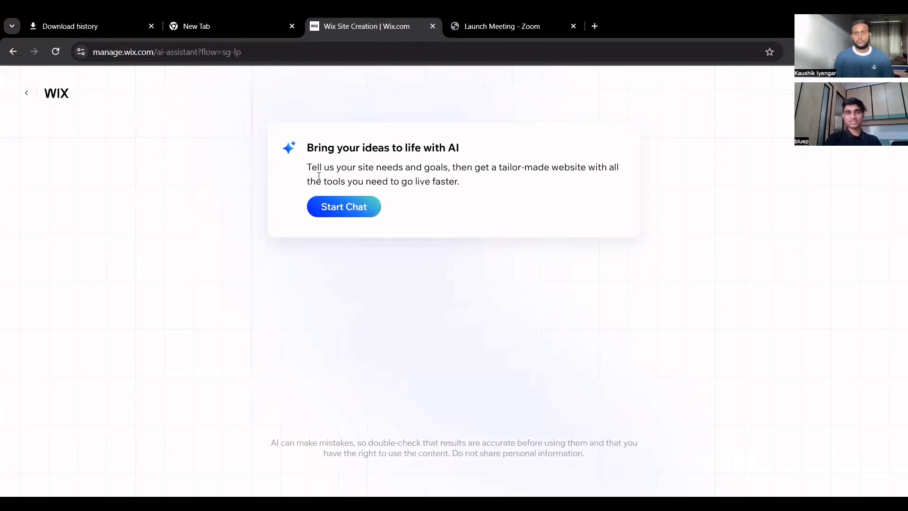
- Start the AI site-creation chat and describe the site as "It's mordern day genZ sneaker brand.."
left_click(336, 208)
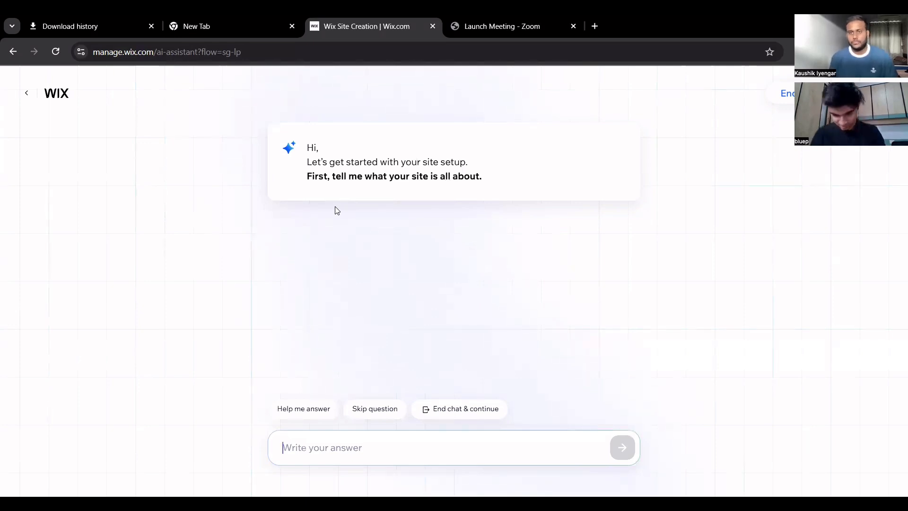
left_click(340, 454)
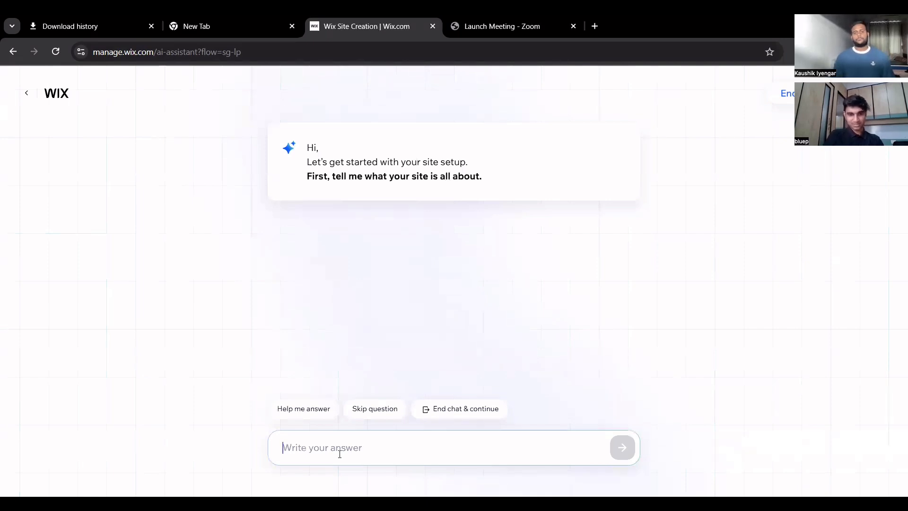
type("It")
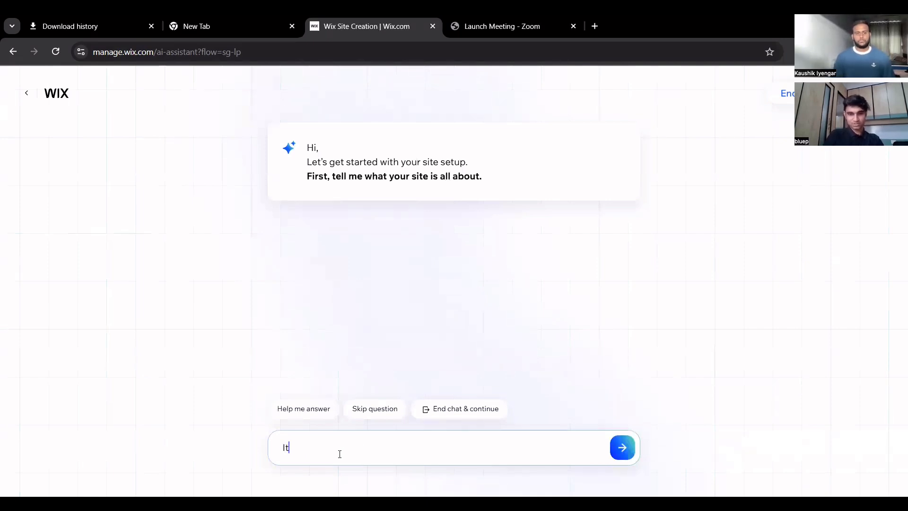
type("'s mordern day")
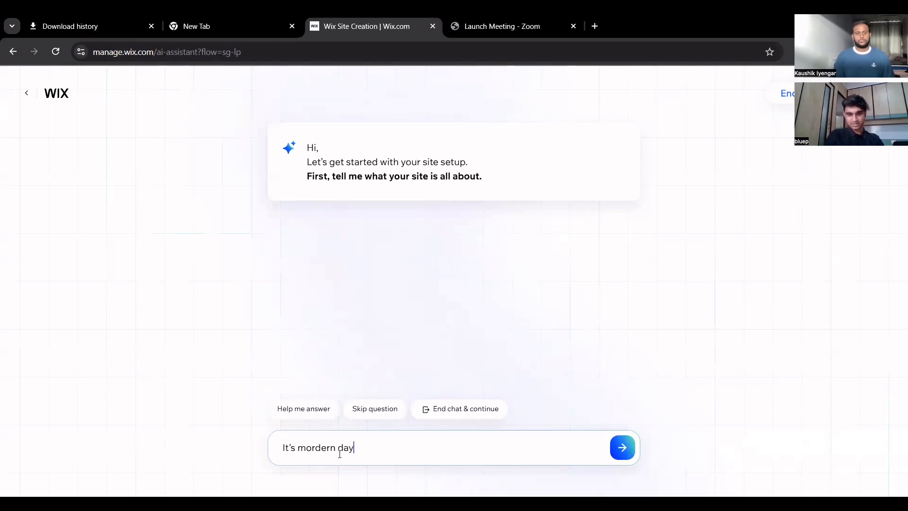
type(" genZ sneaker")
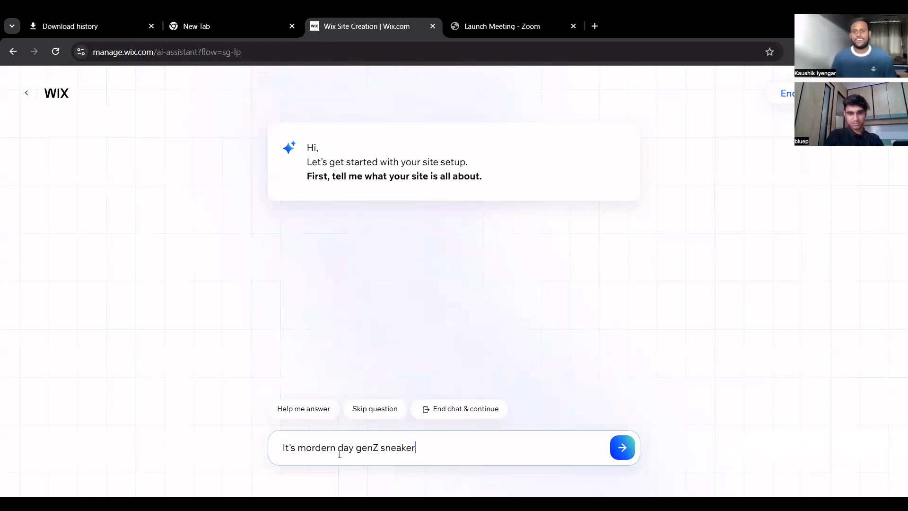
type(" brand")
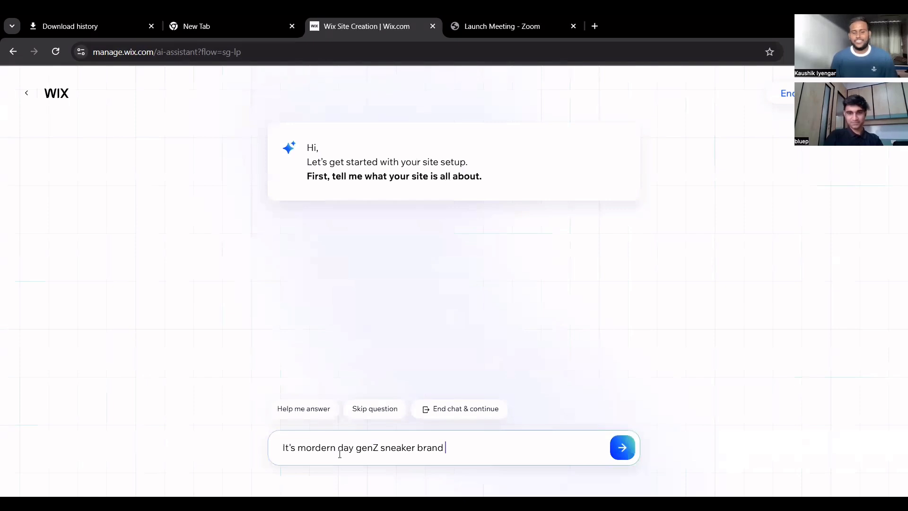
key("Return")
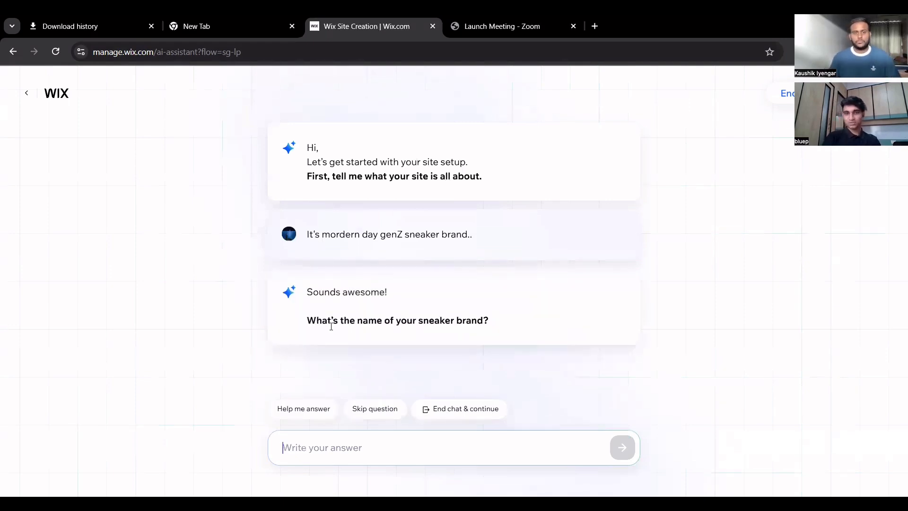
- Answer the brand name question with "Pulse"
triple_click(480, 325)
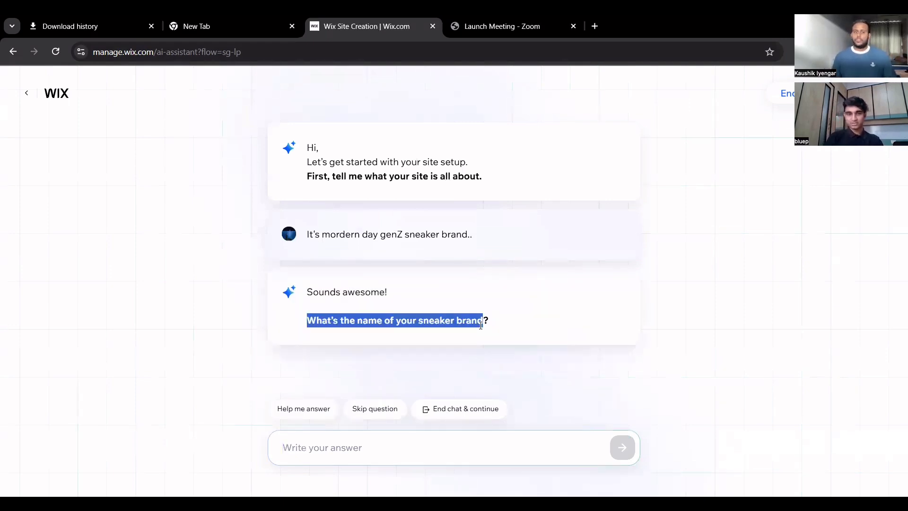
left_click(374, 440)
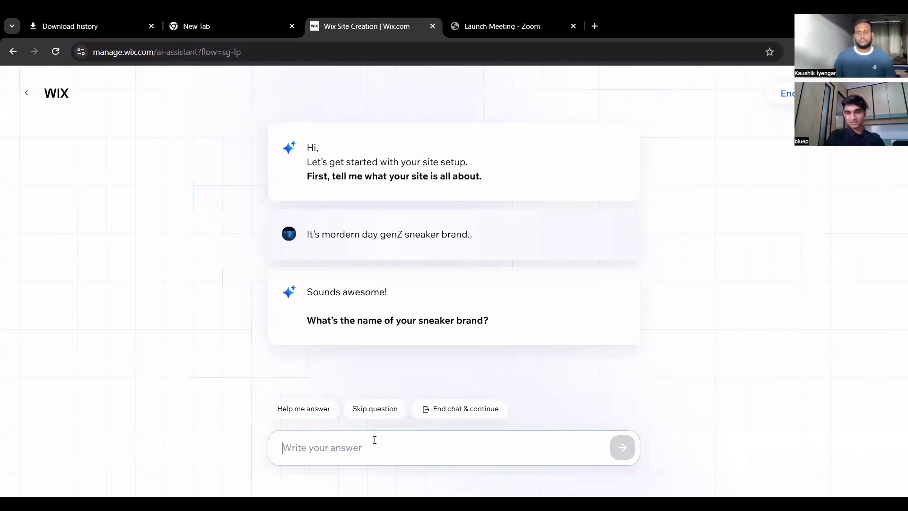
type("Star")
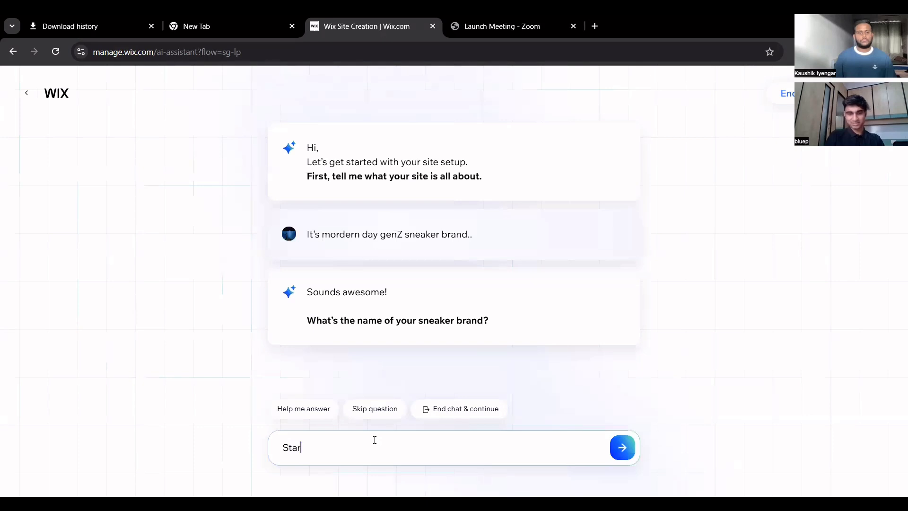
key("BackSpace")
key("BackSpace")
key("BackSpace")
key("BackSpace")
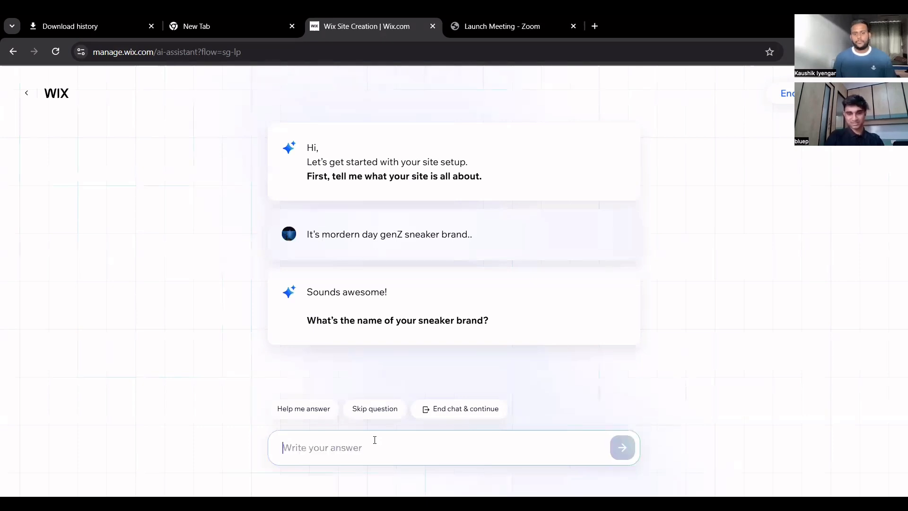
type("Pulse")
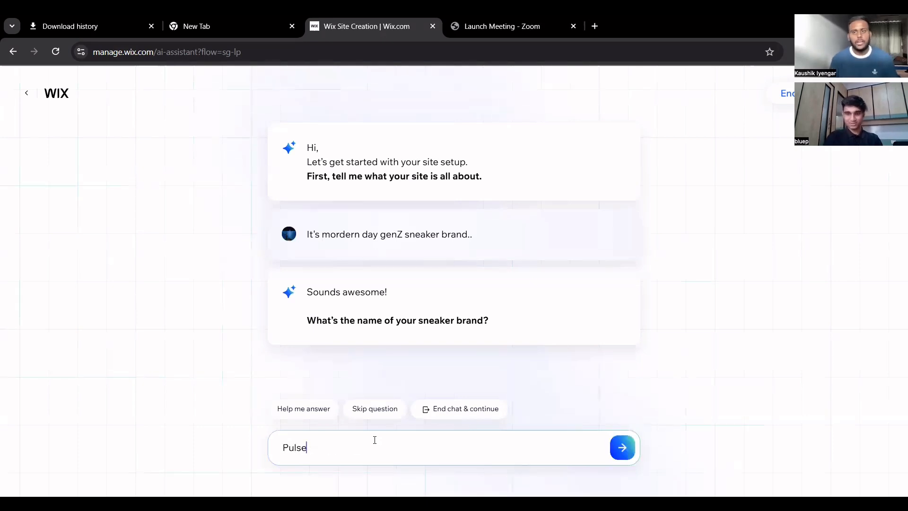
key("Return")
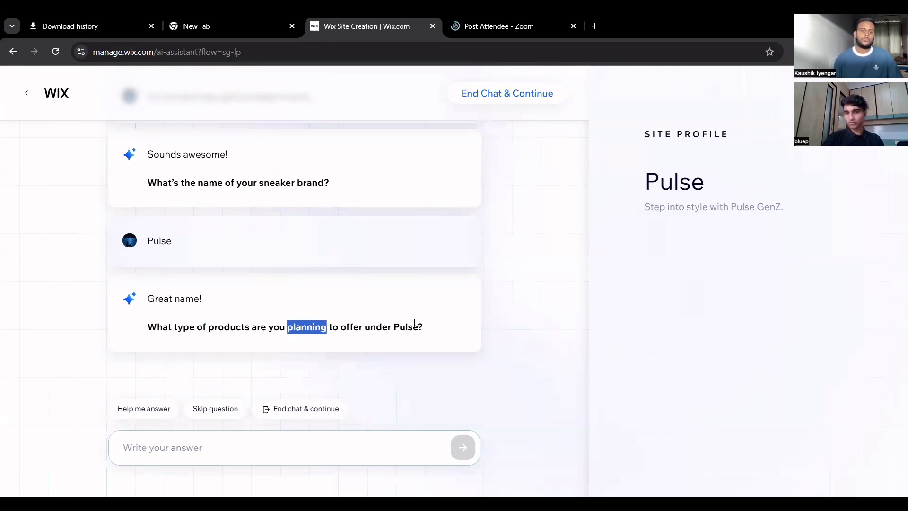
- Answer the question about the products offered under Pulse with "Sneakers.."
left_click(317, 444)
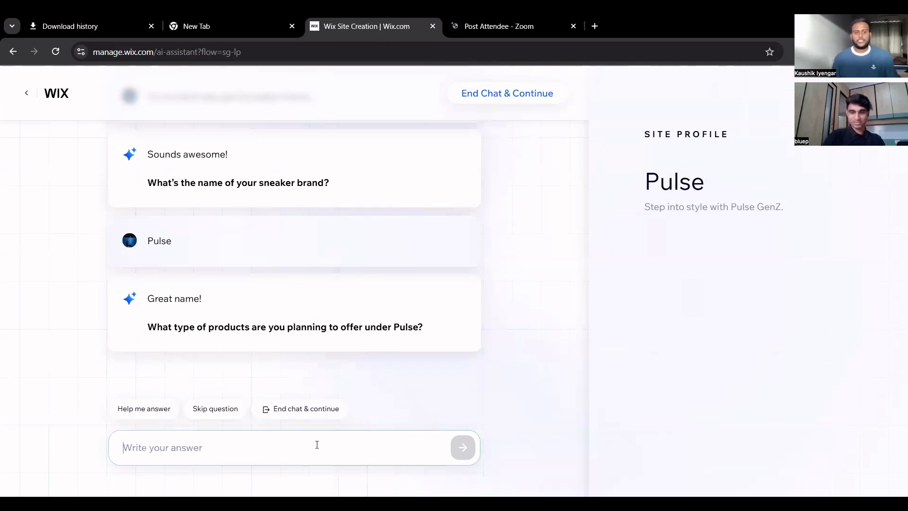
type("Snear")
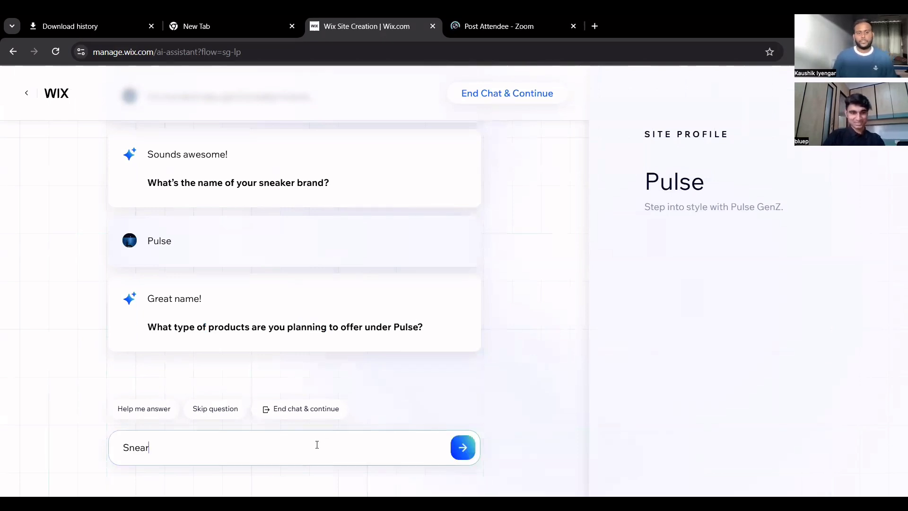
key("BackSpace")
type("kers")
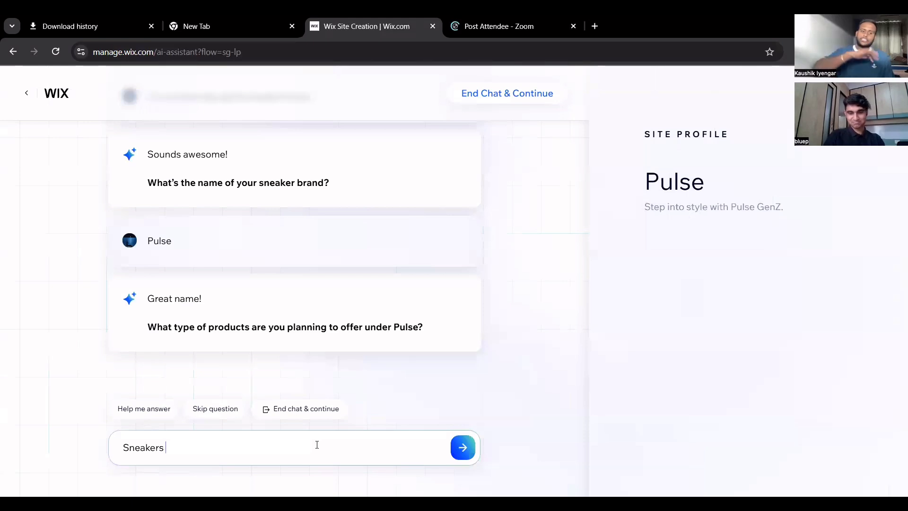
type(" ,")
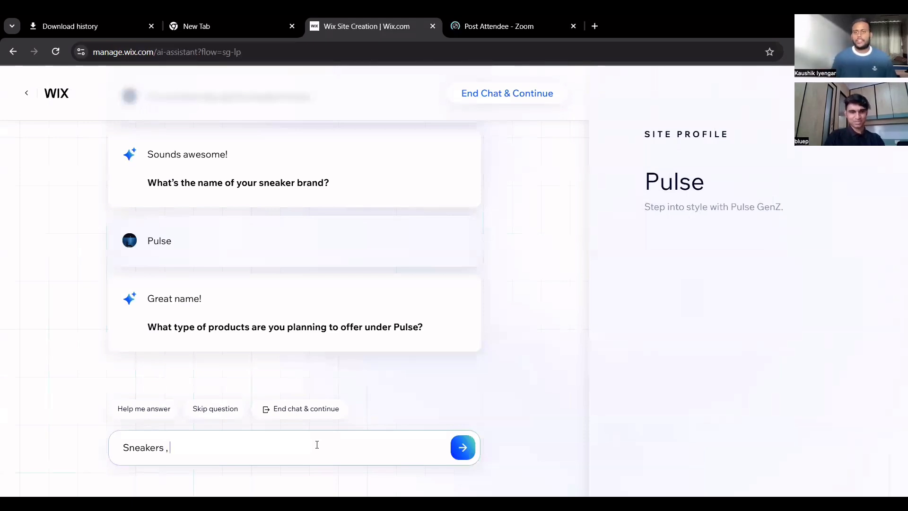
key("BackSpace")
key("BackSpace")
type("..")
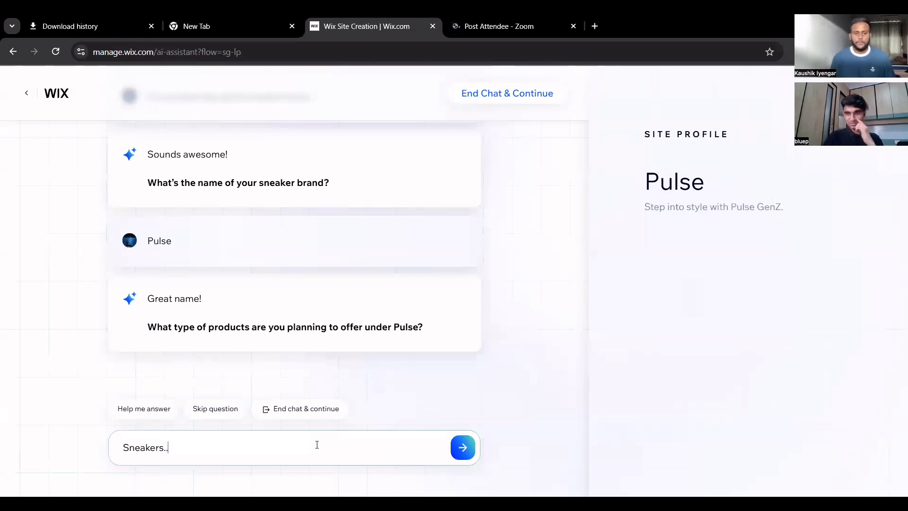
key("Return")
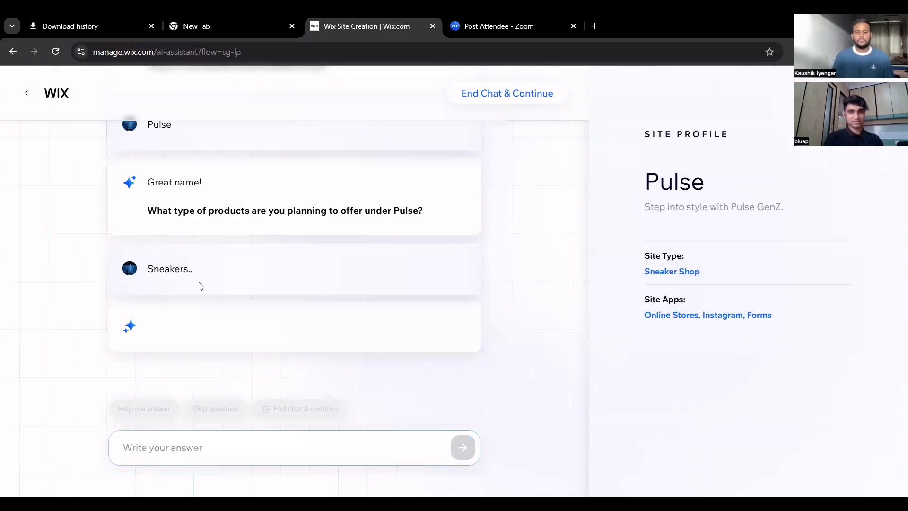
- Answer the question about additional goals for Pulse with "Ecommerce , Premium brand"
triple_click(158, 267)
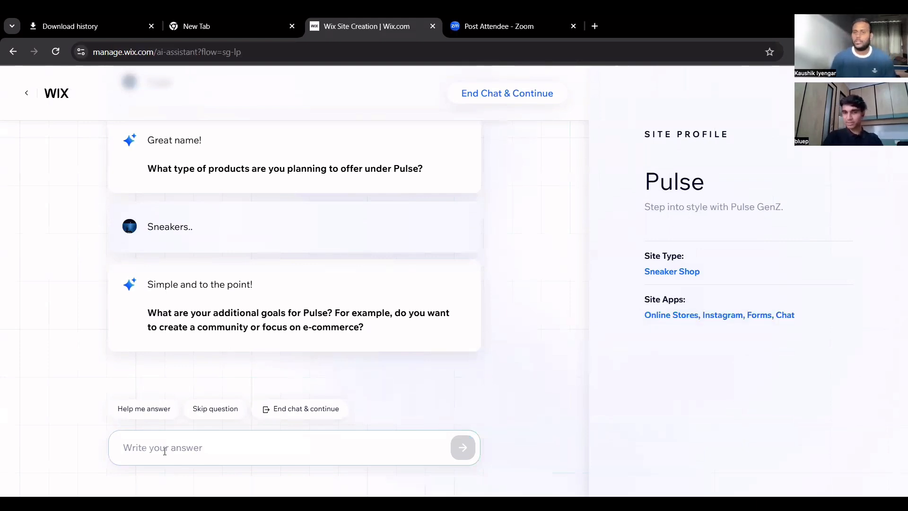
type("Ec")
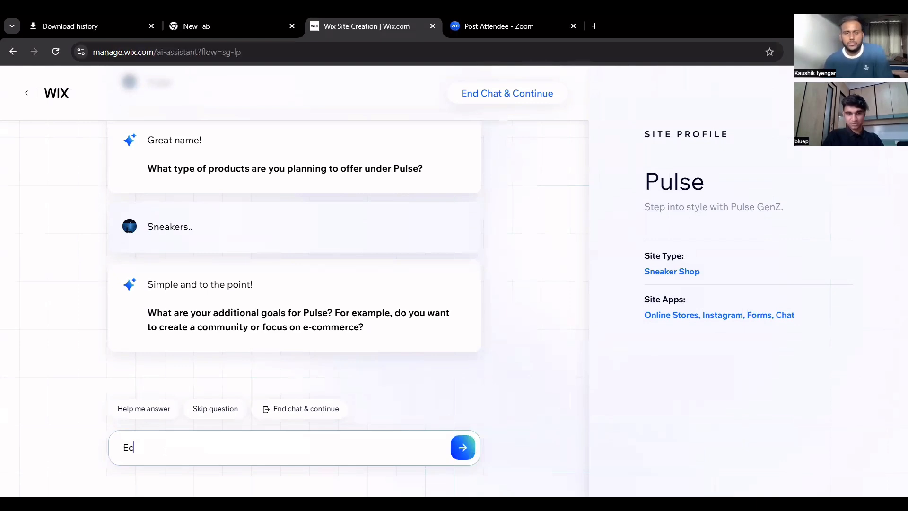
type("ommerce , Prem")
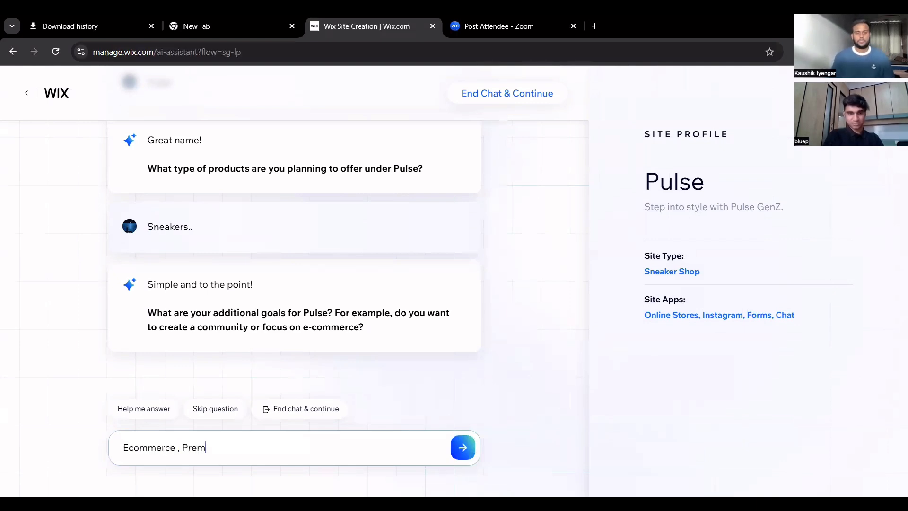
type("ium")
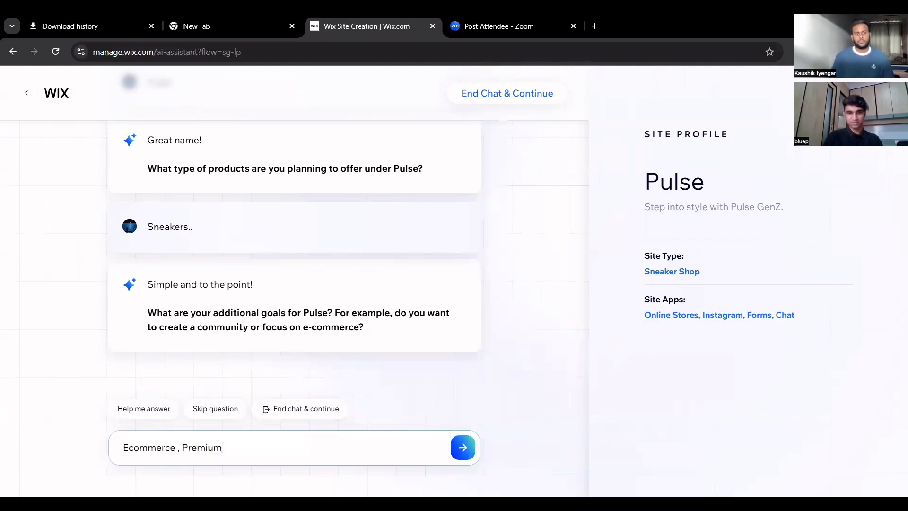
type(" brand")
key("Return")
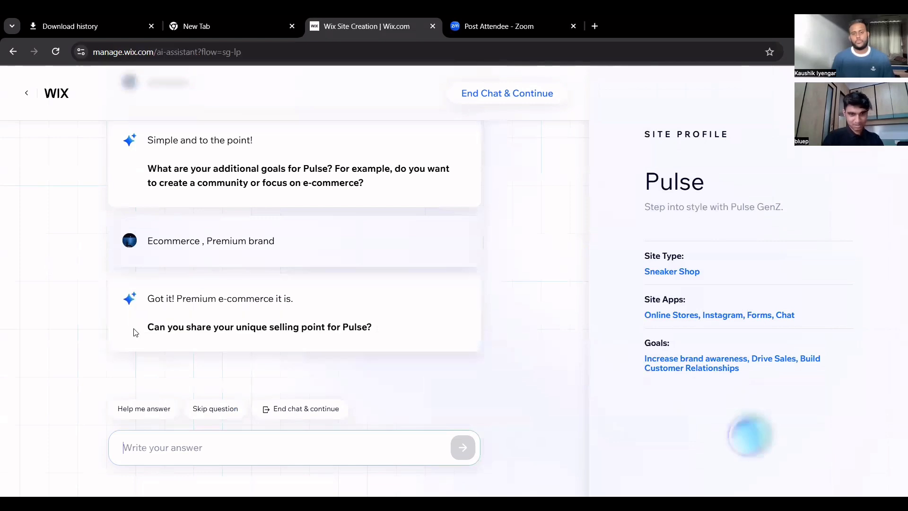
- Give "Lowest price , Best fit." as the unique selling point for Pulse
left_click_drag(171, 324, 341, 348)
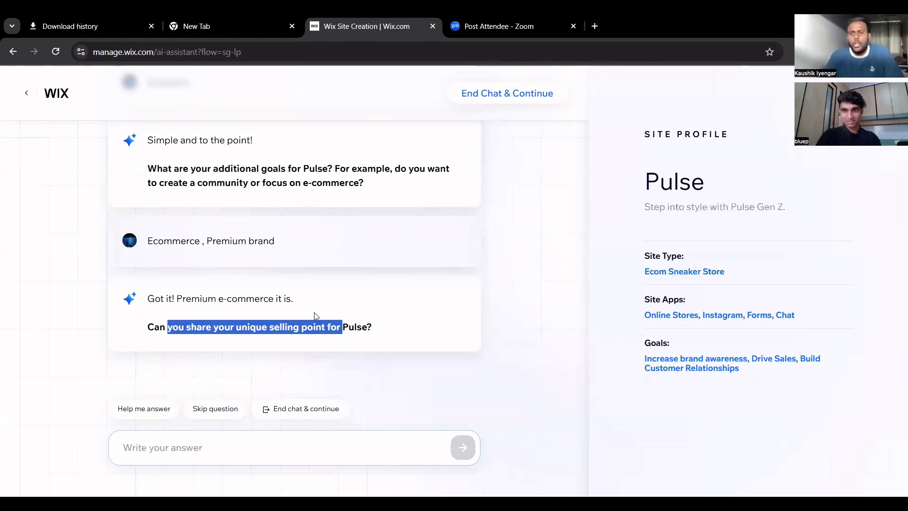
left_click(245, 434)
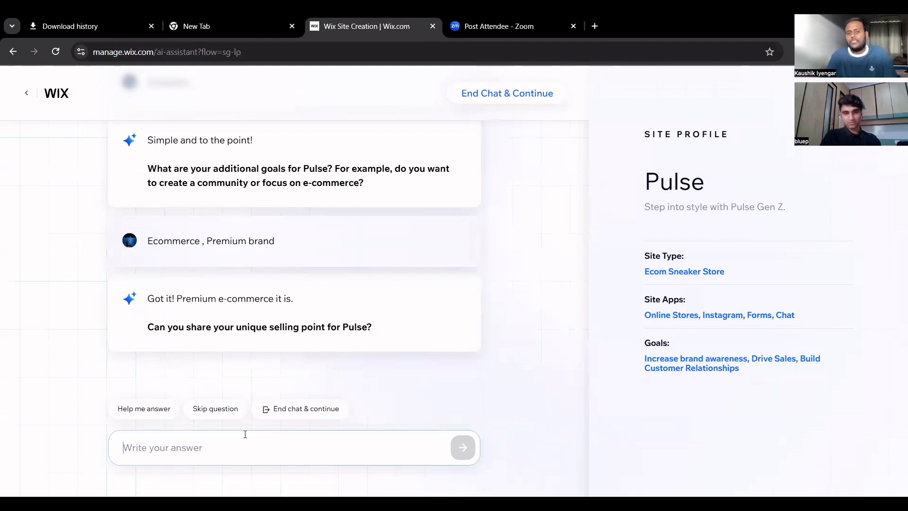
type("Lowes")
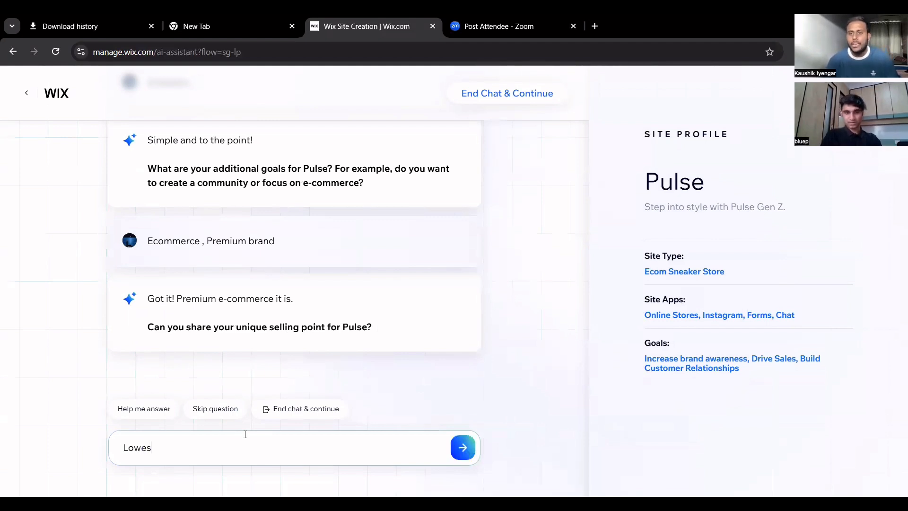
type("t price")
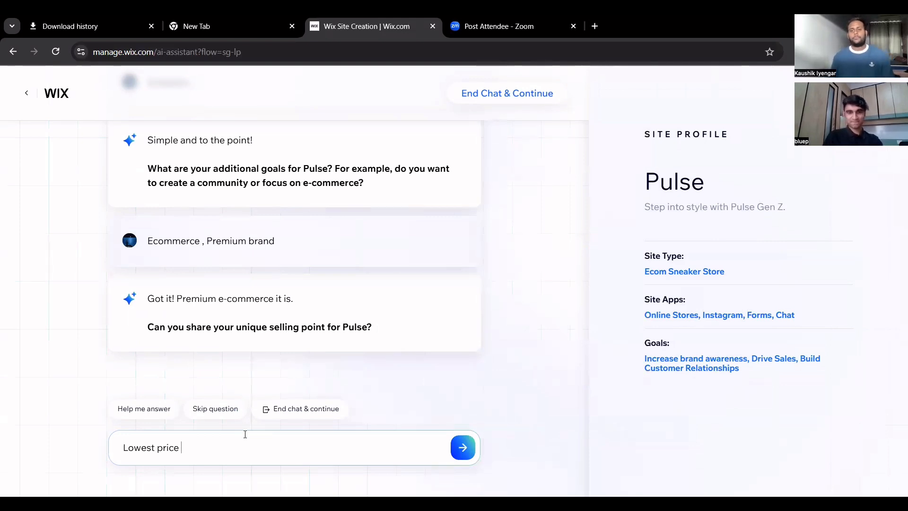
type(",")
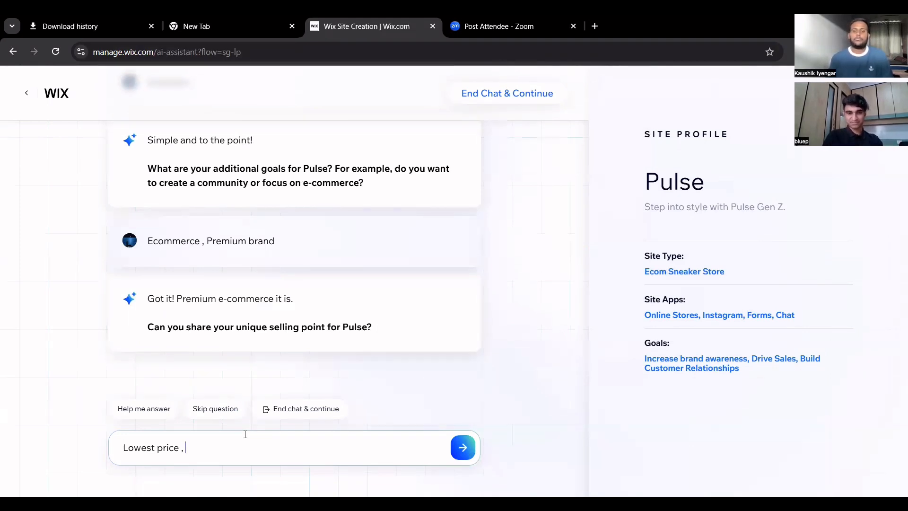
type("Best fit.")
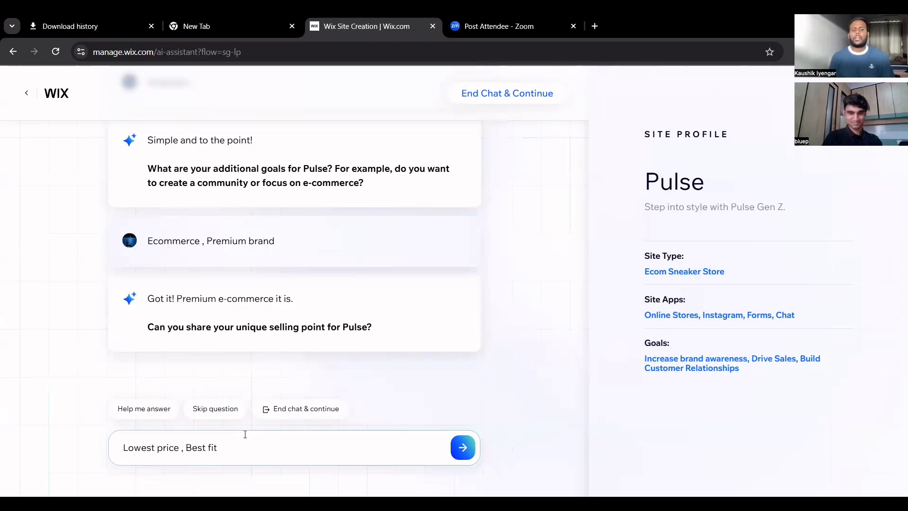
key("Return")
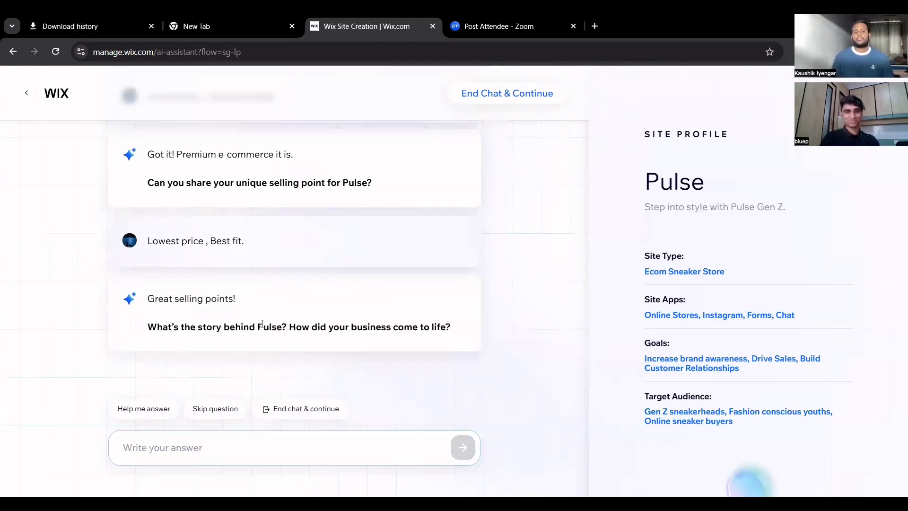
- Skip the question about the story behind Pulse
left_click_drag(148, 326, 263, 324)
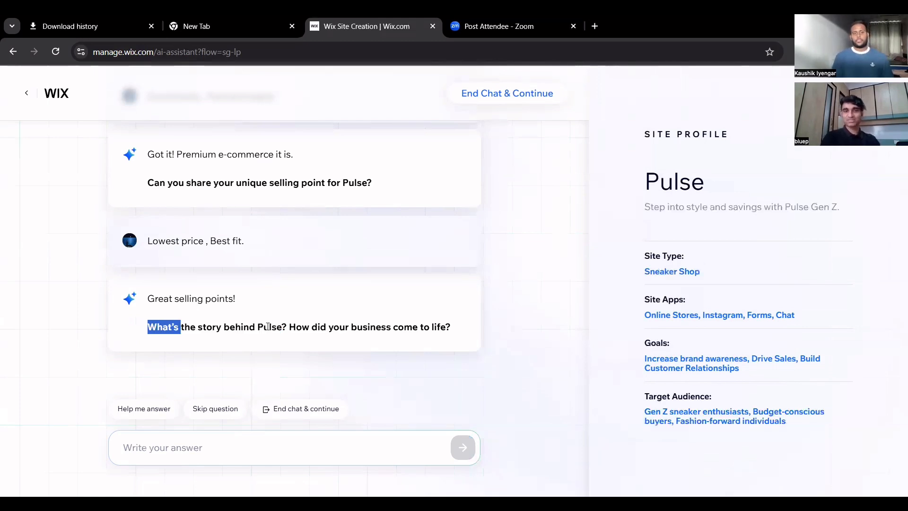
left_click_drag(268, 326, 268, 326)
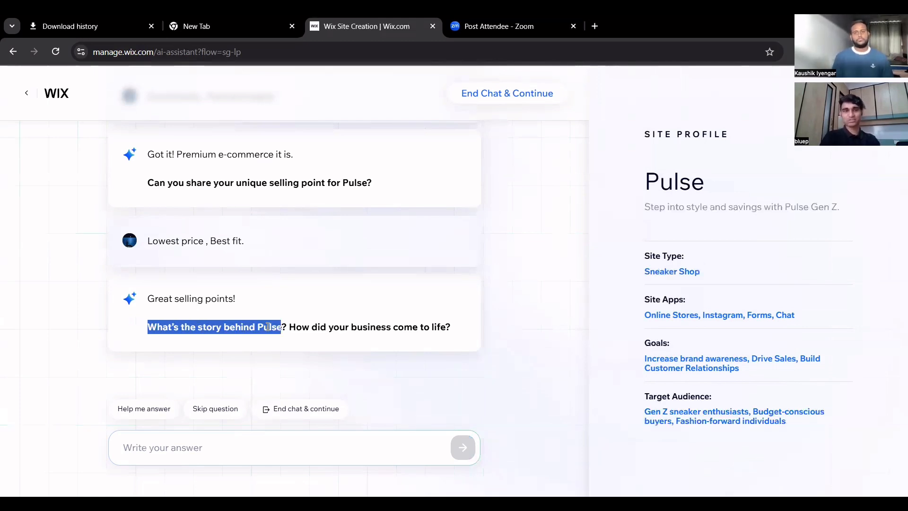
left_click(237, 444)
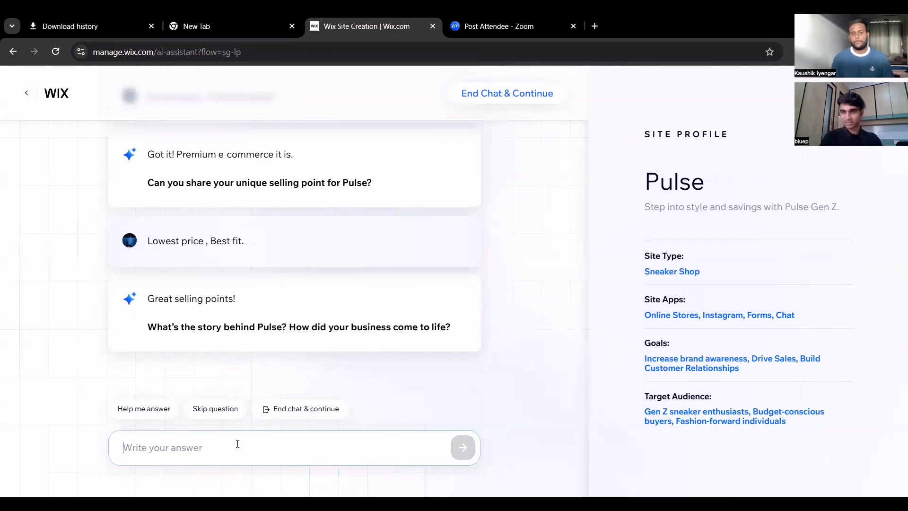
left_click(217, 410)
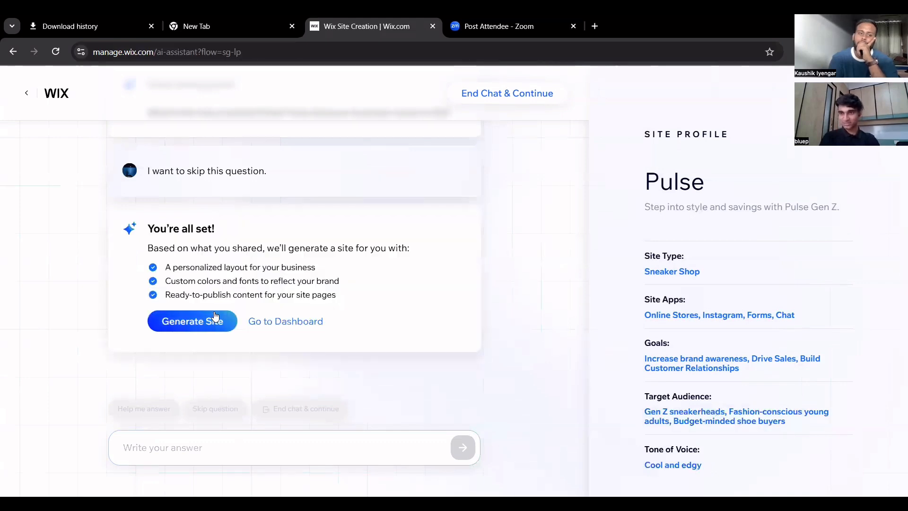
- Generate the Pulse site from the completed profile and review the first design from the hero section to the footer
left_click(213, 315)
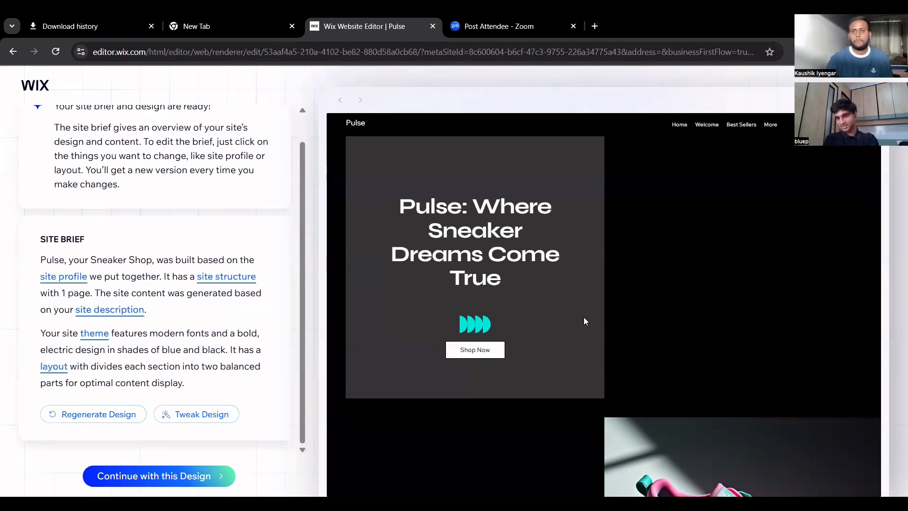
scroll(584, 317, "down", 5)
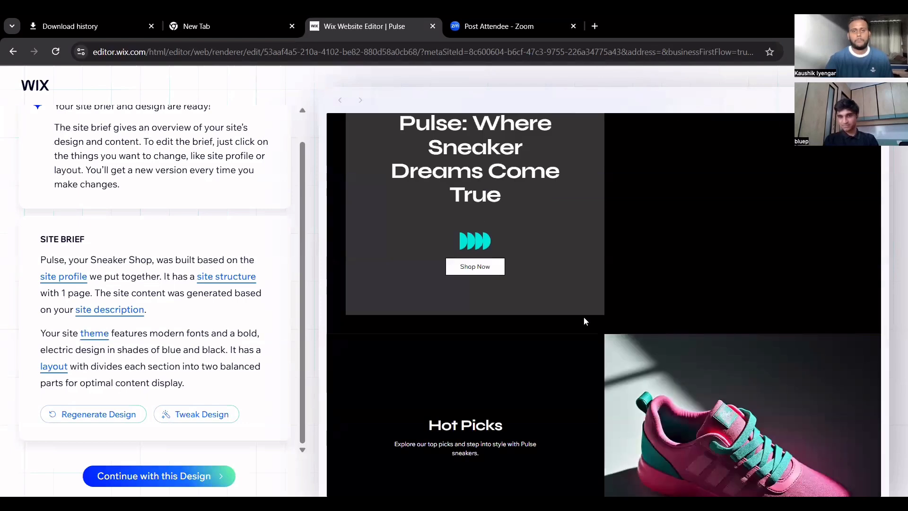
scroll(583, 321, "down", 3)
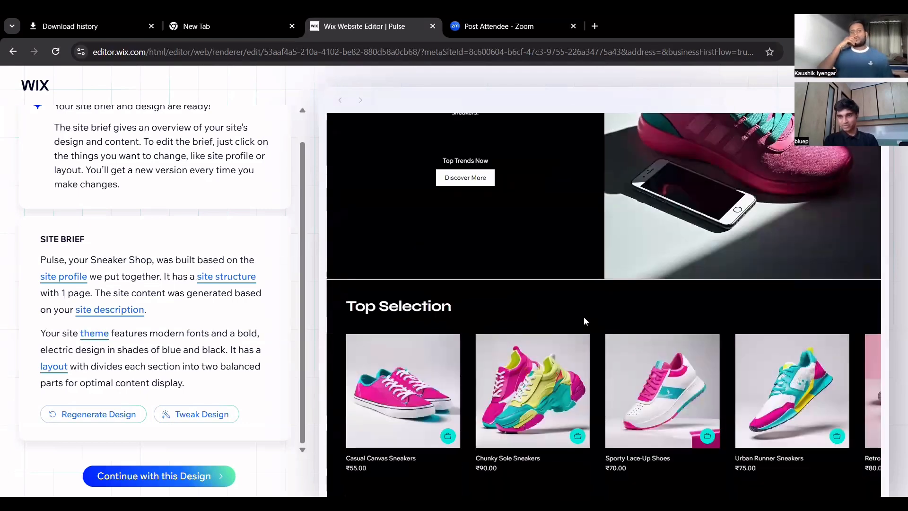
scroll(584, 321, "down", 3)
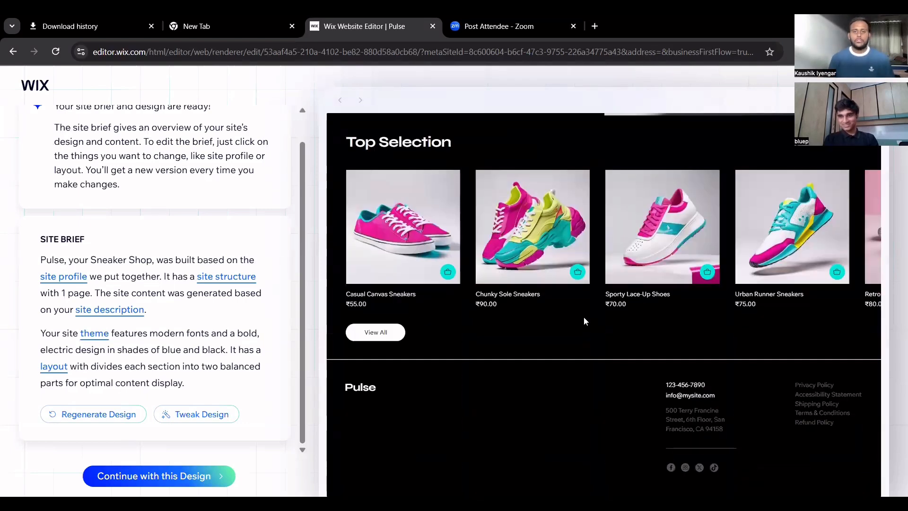
scroll(584, 321, "down", 1)
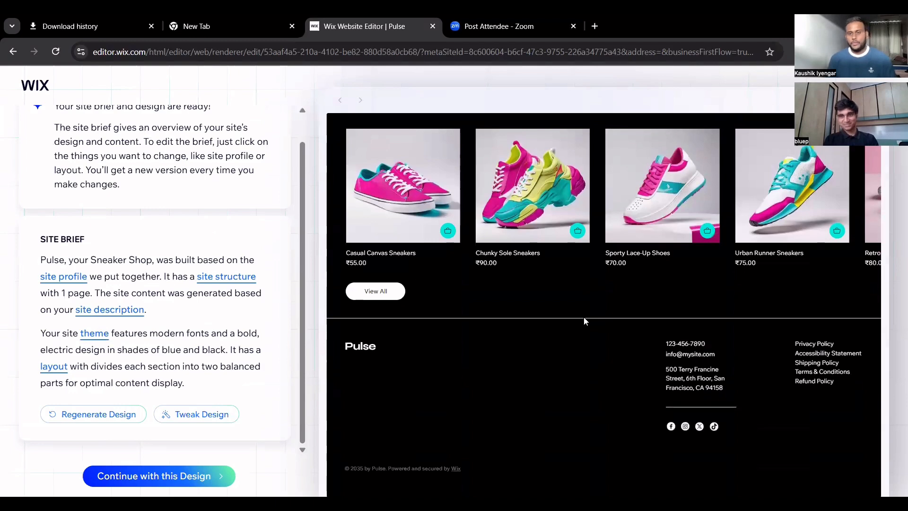
scroll(584, 321, "up", 3)
scroll(584, 321, "up", 10)
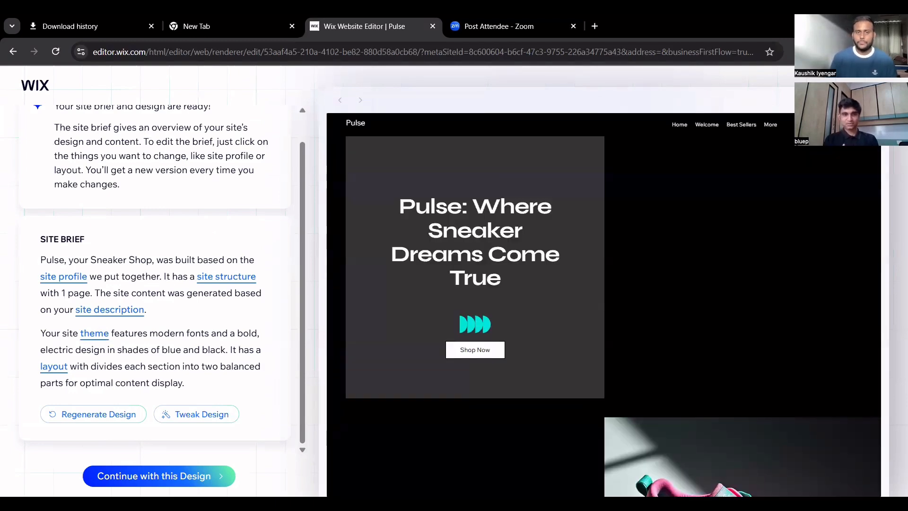
- Tweak the generated design and switch the preview back to the previous version
left_click(197, 420)
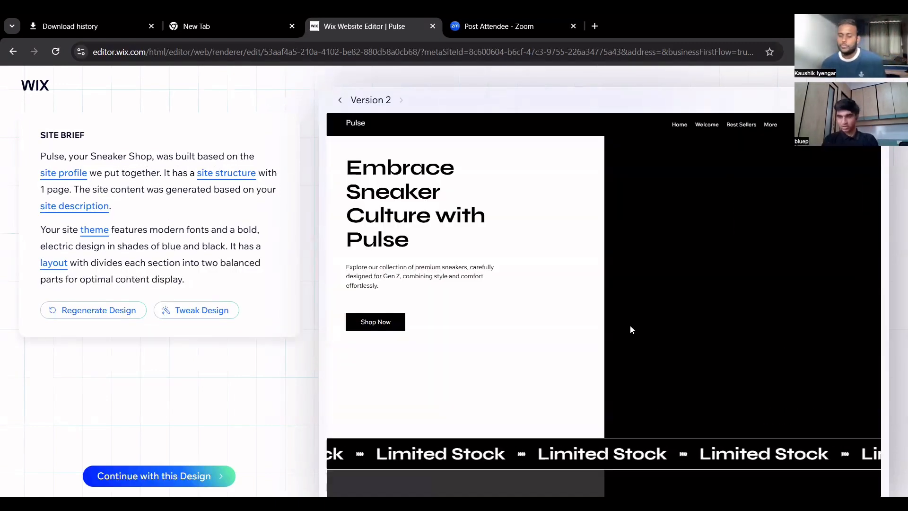
left_click(340, 100)
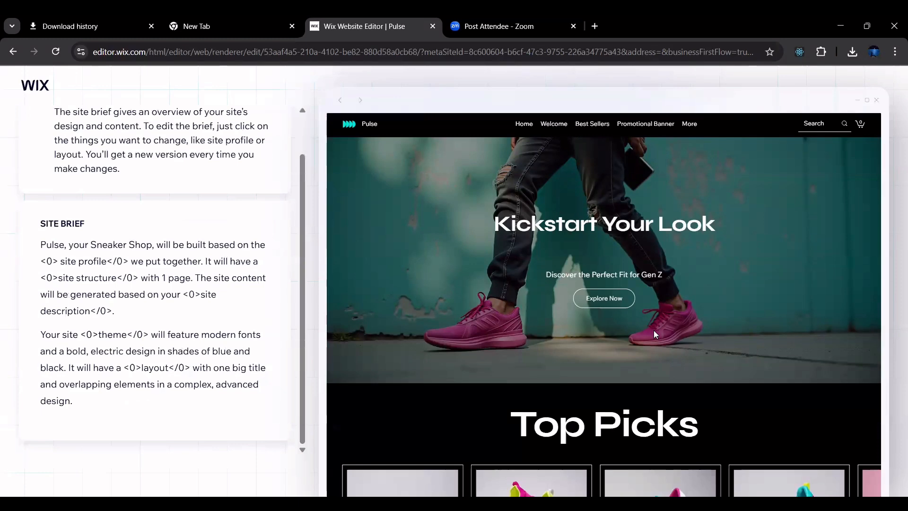
- Examine the new design's hero, Top Picks, Limited Time and Must-Have Styles sections in the preview
scroll(654, 330, "down", 4)
scroll(626, 279, "down", 2)
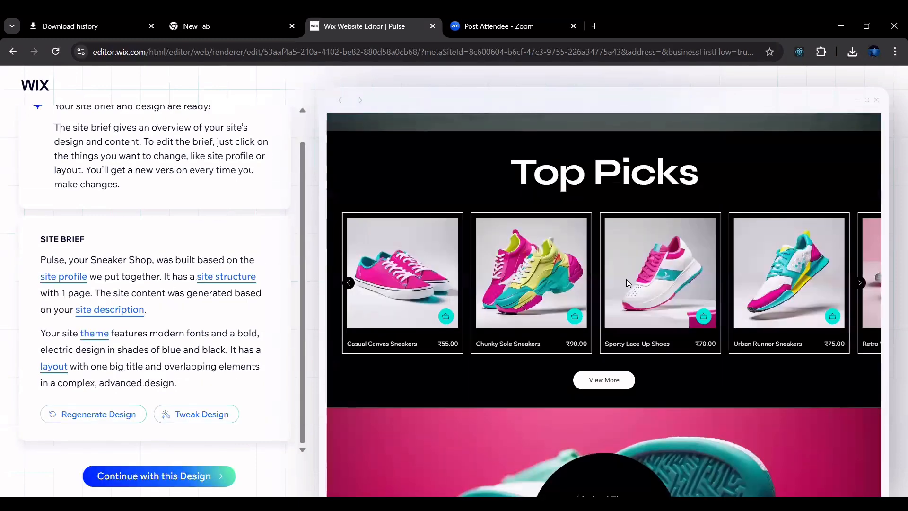
scroll(627, 279, "down", 5)
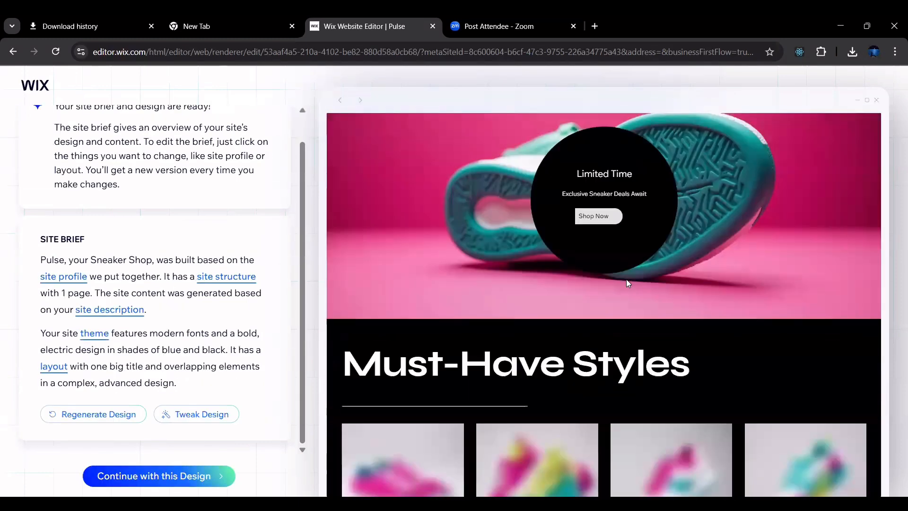
scroll(626, 279, "down", 2)
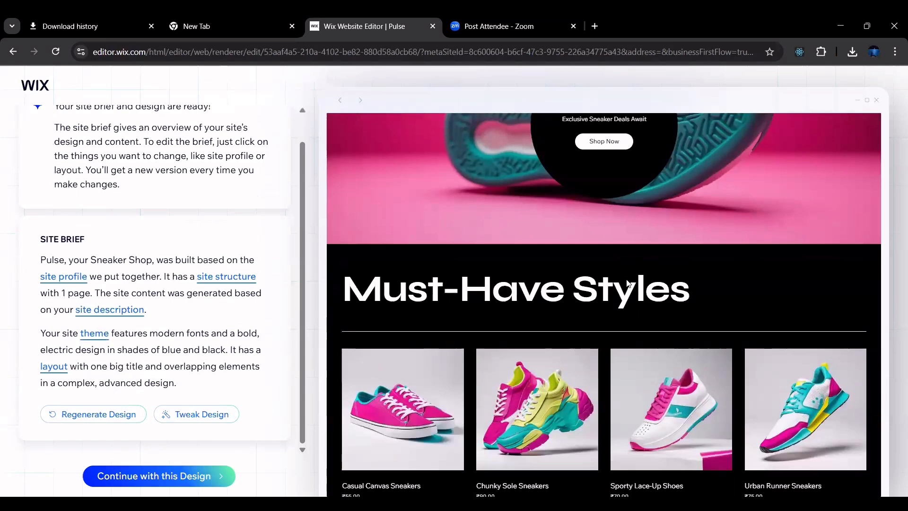
scroll(627, 283, "up", 3)
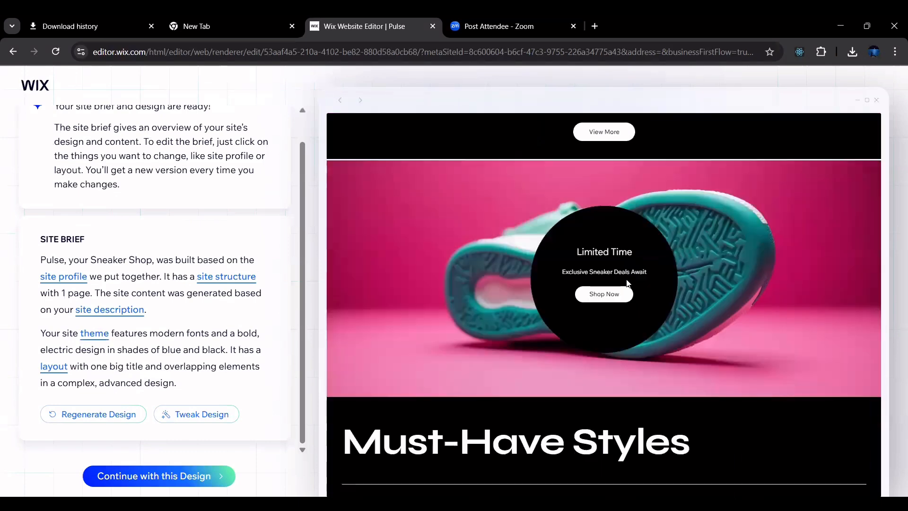
scroll(627, 282, "up", 10)
scroll(627, 283, "down", 1)
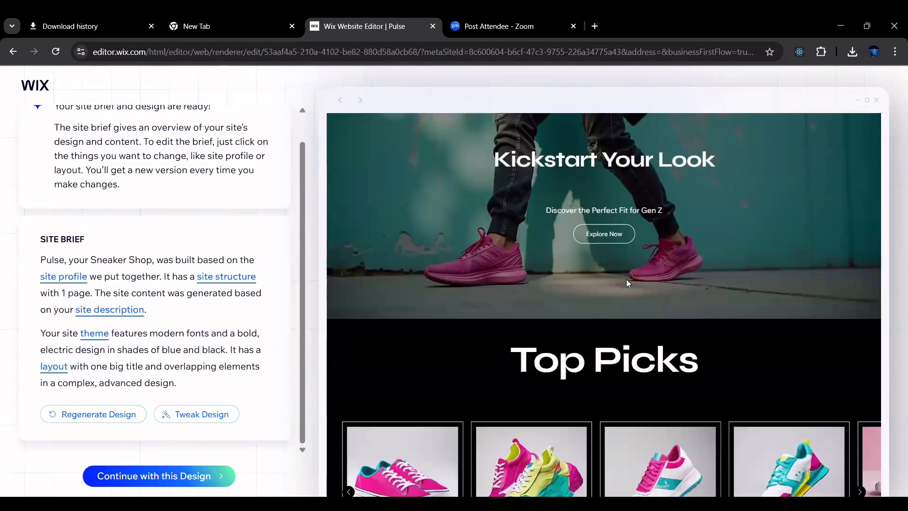
scroll(627, 282, "down", 4)
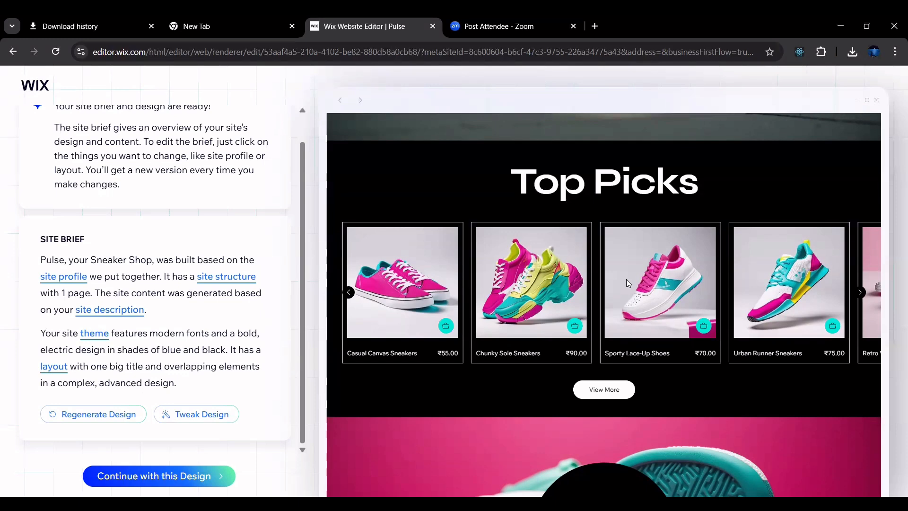
scroll(562, 364, "down", 10)
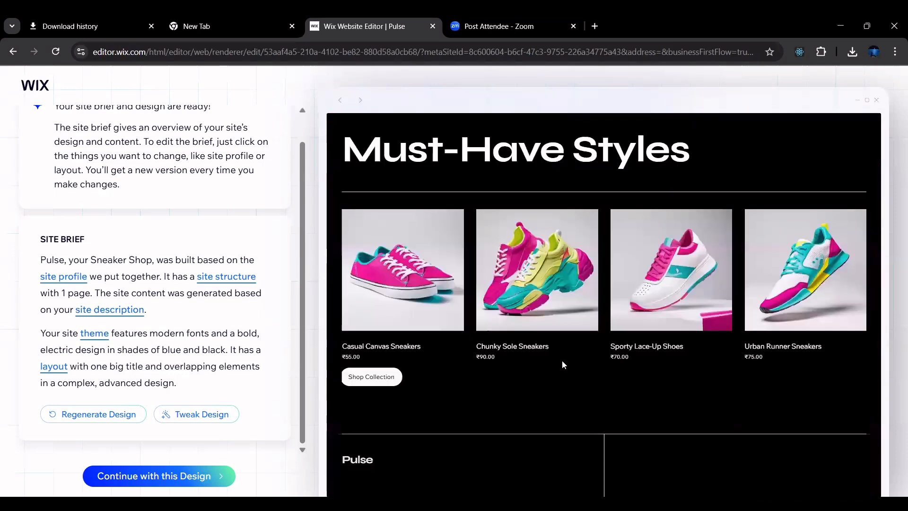
- Accept the design with the "Kickstart Your Look" hero and continue to the editor, bypassing the custom domain offer
left_click(124, 477)
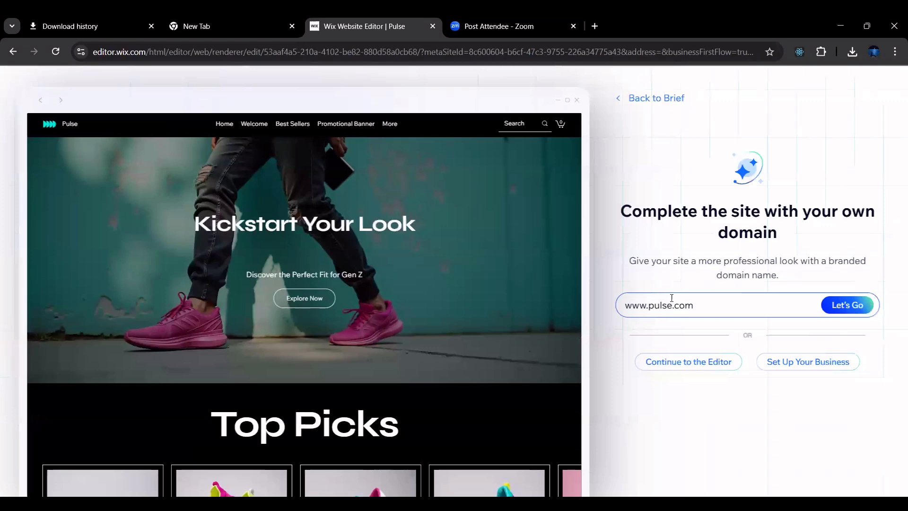
left_click(672, 298)
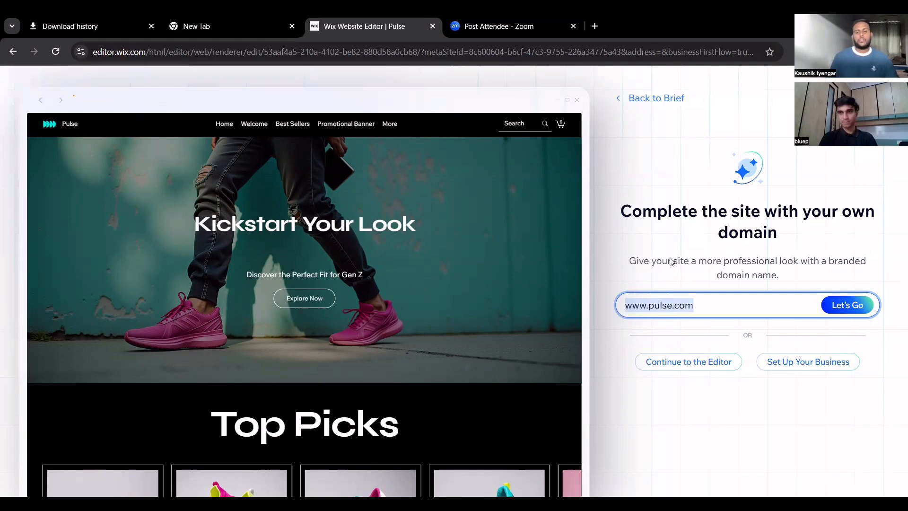
left_click(702, 407)
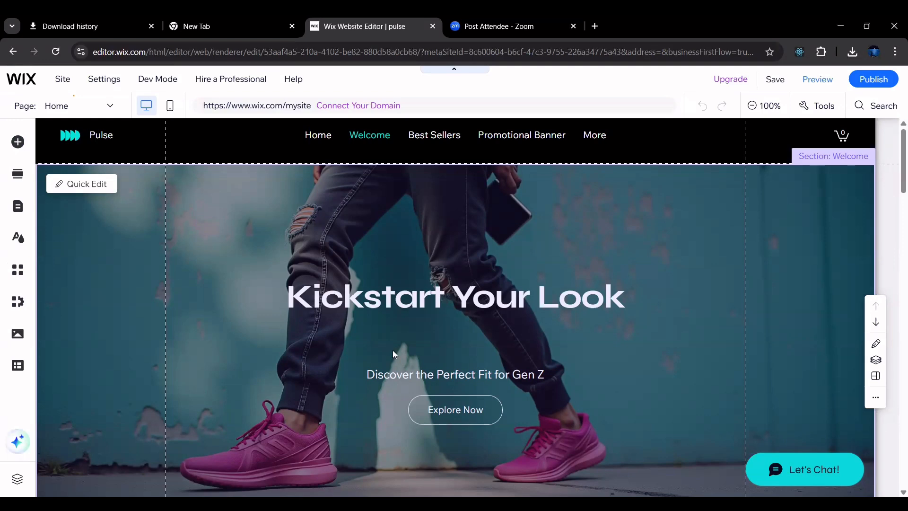
- Change the hero heading on the home page to "Kickstart Your Style"
scroll(394, 352, "down", 2)
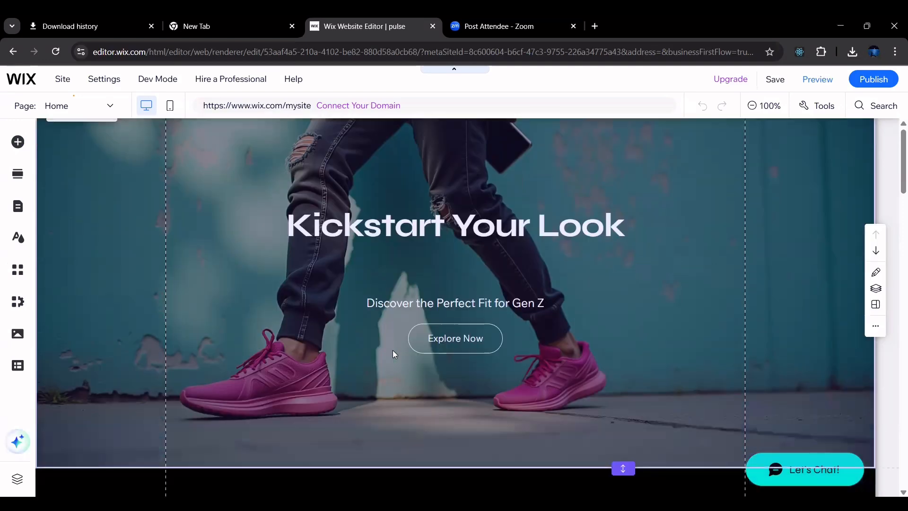
scroll(393, 354, "up", 2)
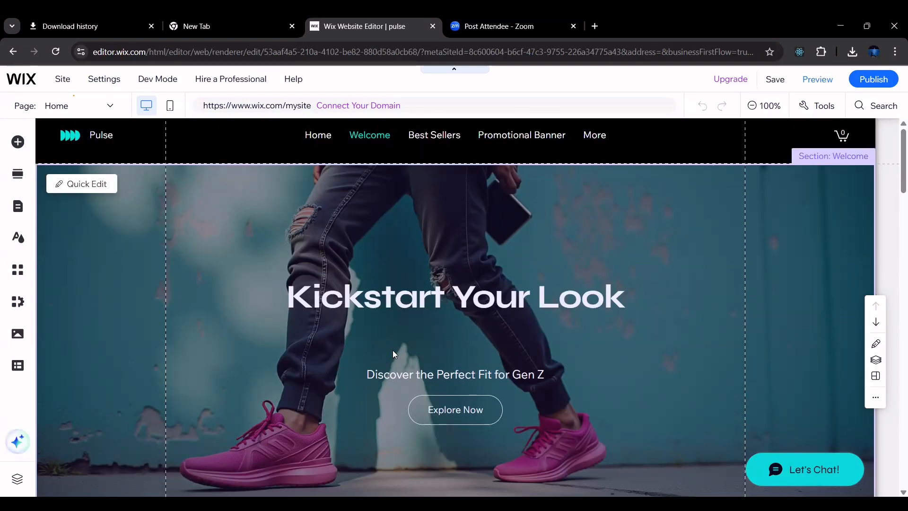
scroll(393, 354, "down", 1)
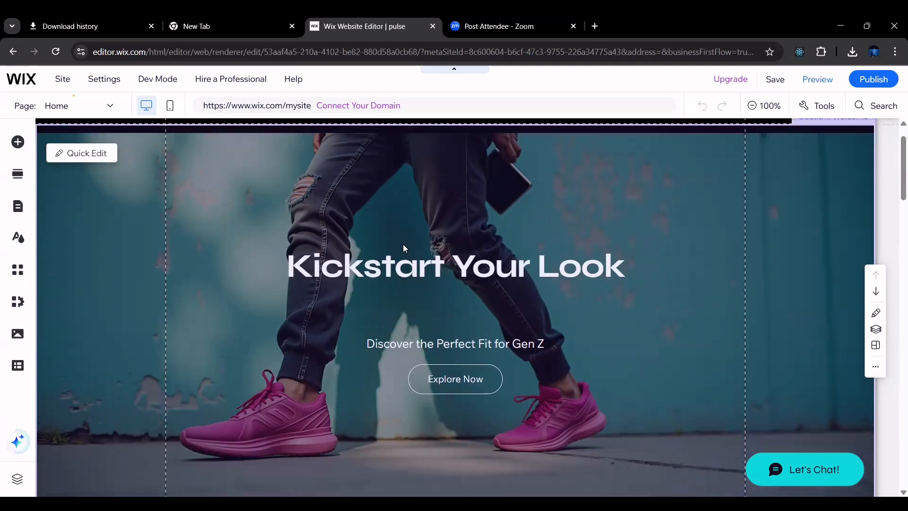
scroll(404, 243, "down", 1)
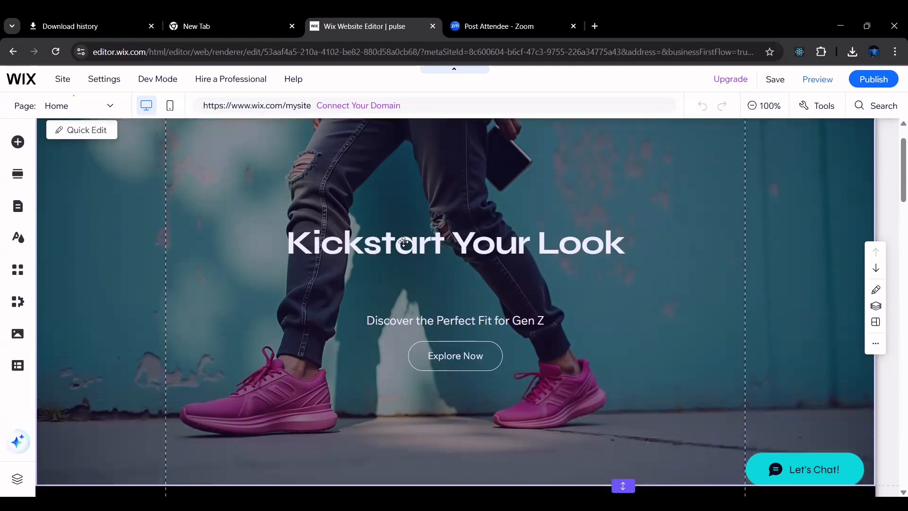
left_click(404, 243)
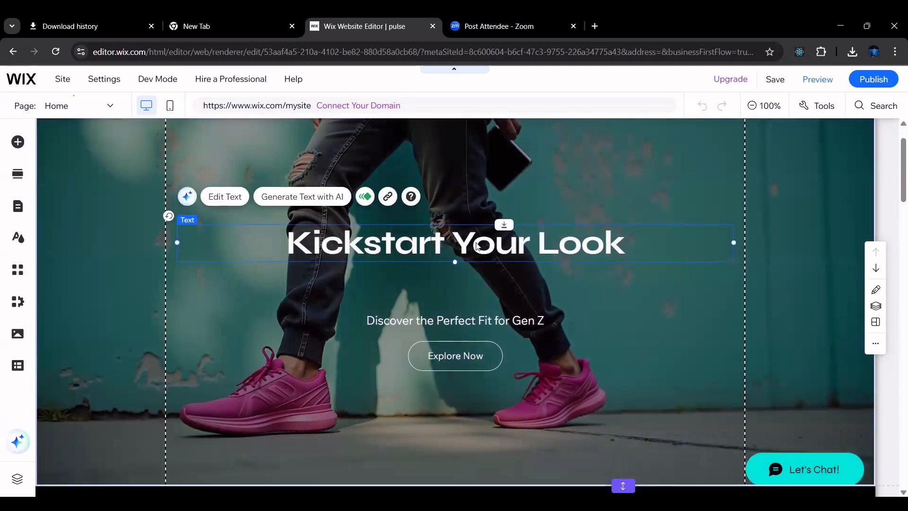
left_click(217, 196)
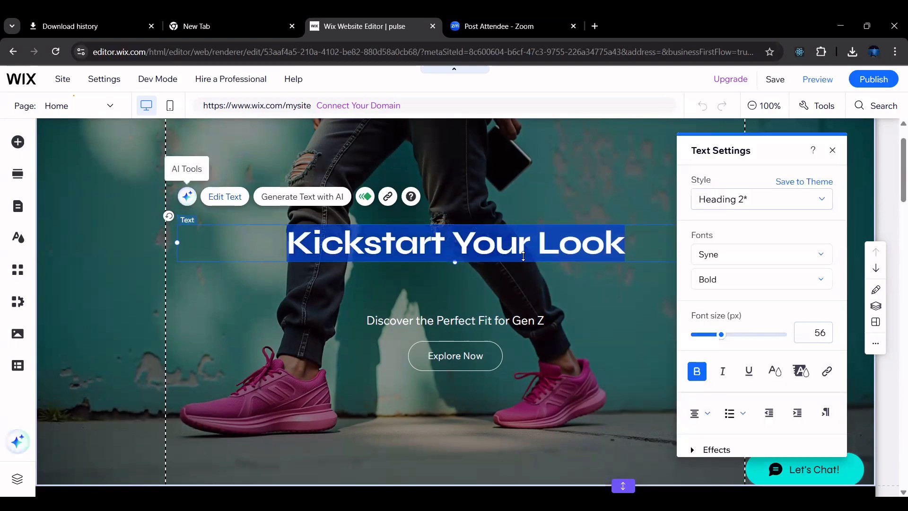
left_click(523, 254)
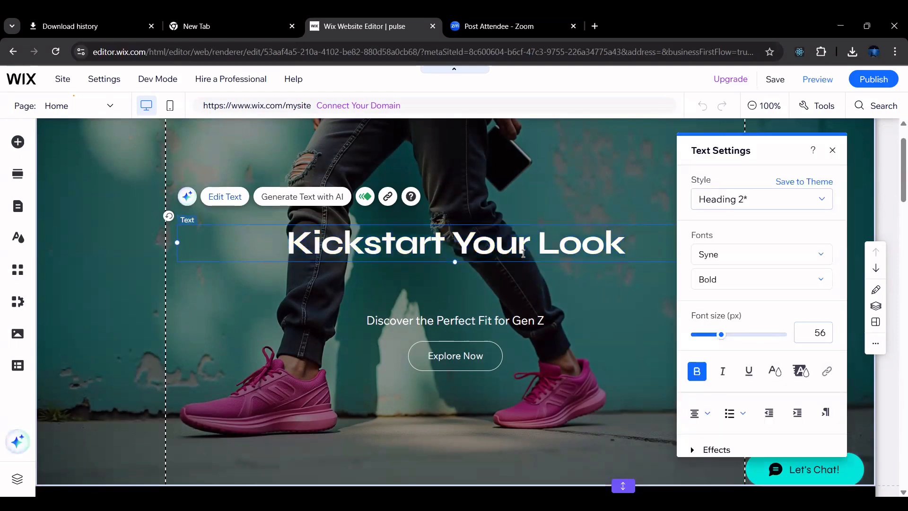
key("Delete")
key("Delete")
key("Delete")
key("Delete")
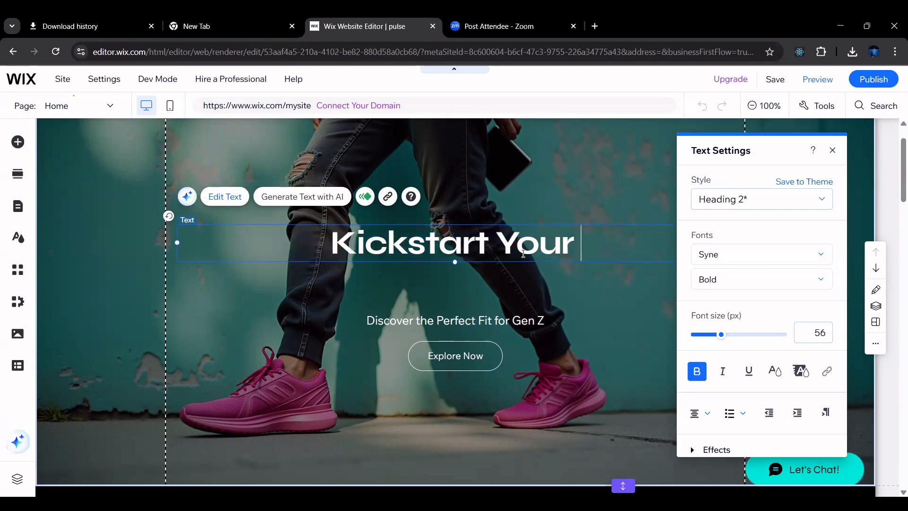
type("Sty")
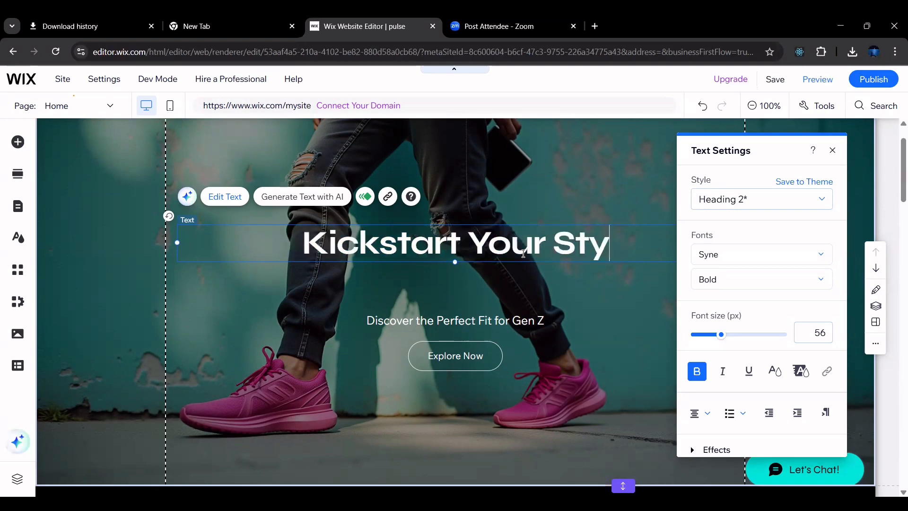
type("le")
left_click(553, 334)
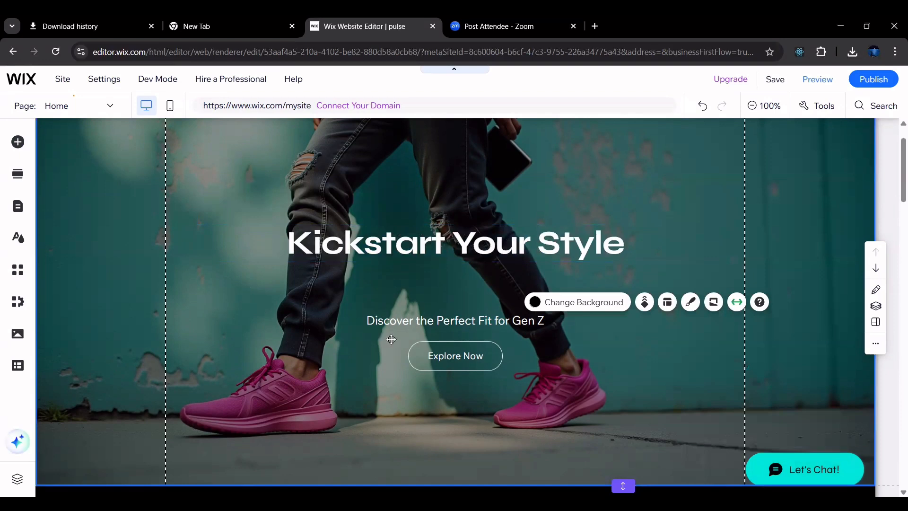
- Look at the AI text generation options for the hero heading and close them without generating text
scroll(392, 339, "down", 2)
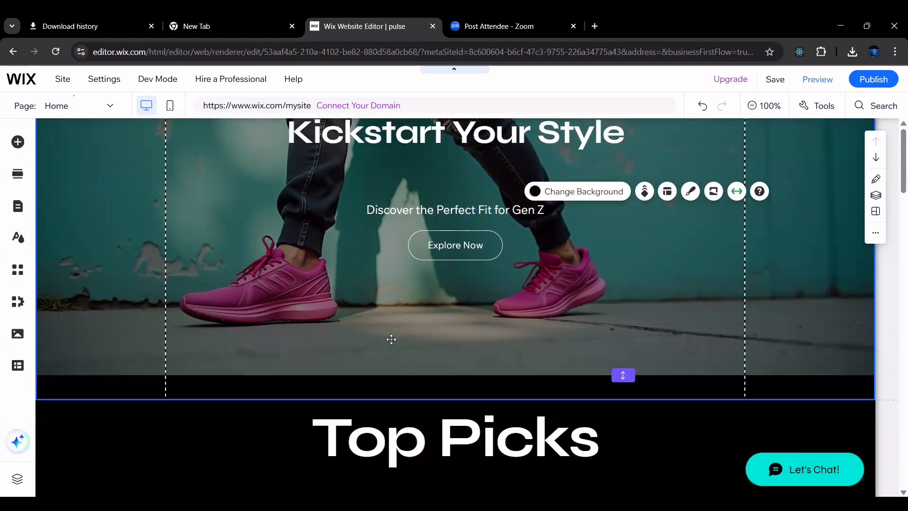
scroll(391, 339, "up", 2)
scroll(718, 219, "down", 2)
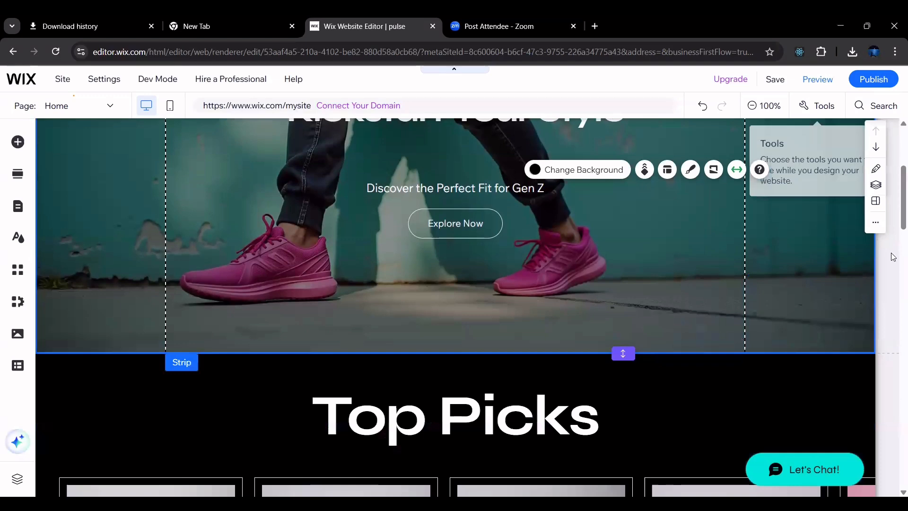
scroll(893, 257, "down", 2)
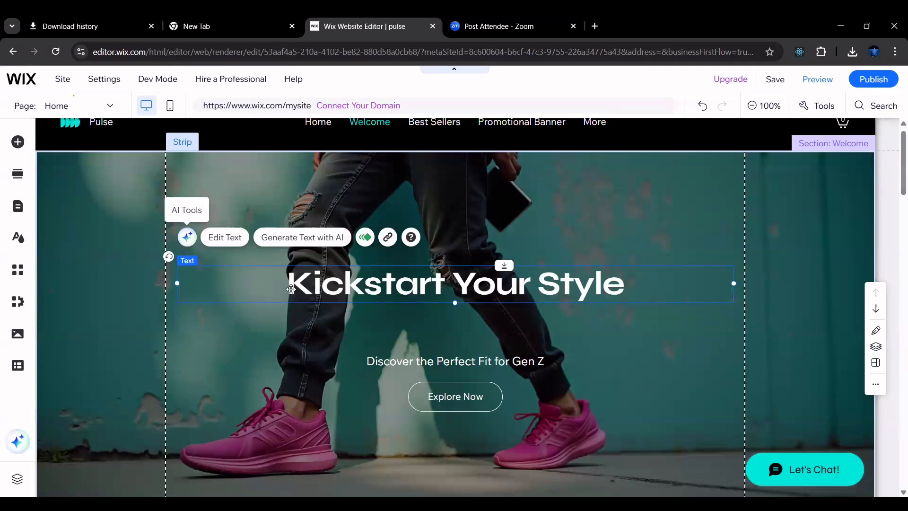
left_click(313, 243)
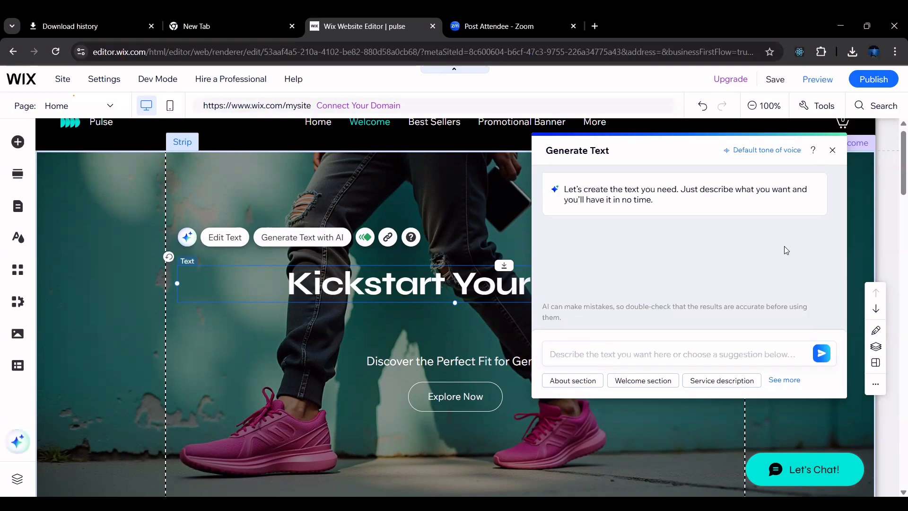
left_click(833, 151)
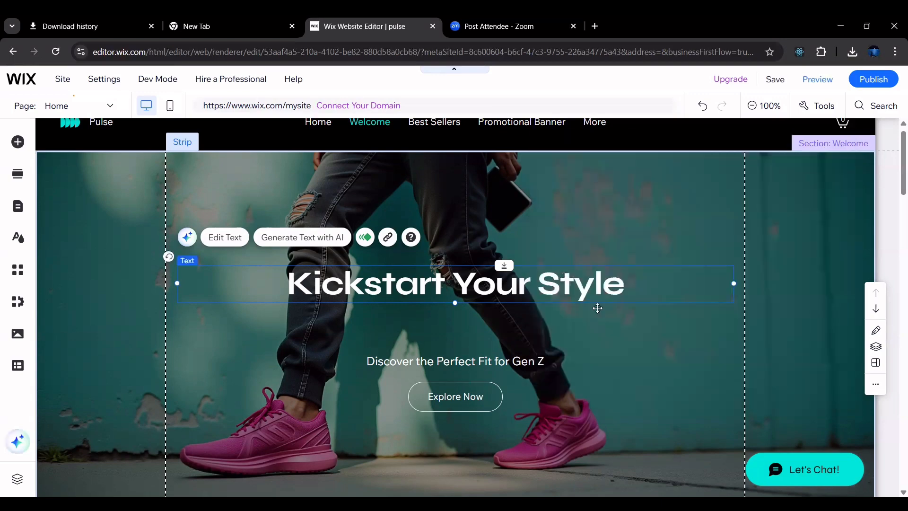
- Open the settings of the product slider gallery in the home page's Must-Have Styles section
scroll(582, 326, "down", 10)
scroll(582, 327, "down", 12)
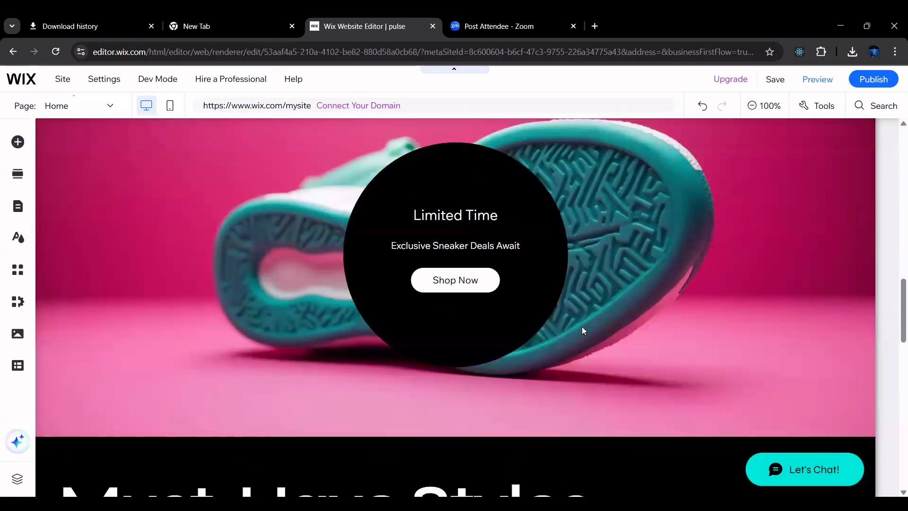
scroll(581, 325, "up", 4)
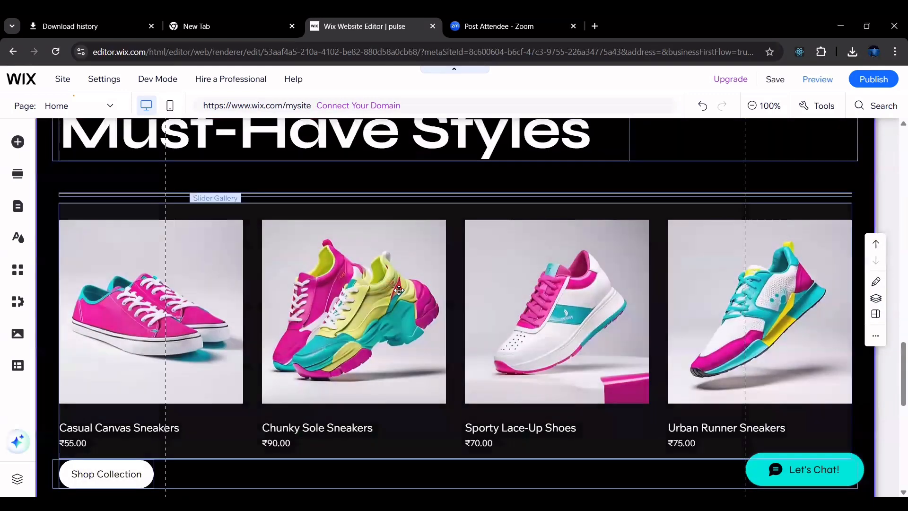
double_click(399, 290)
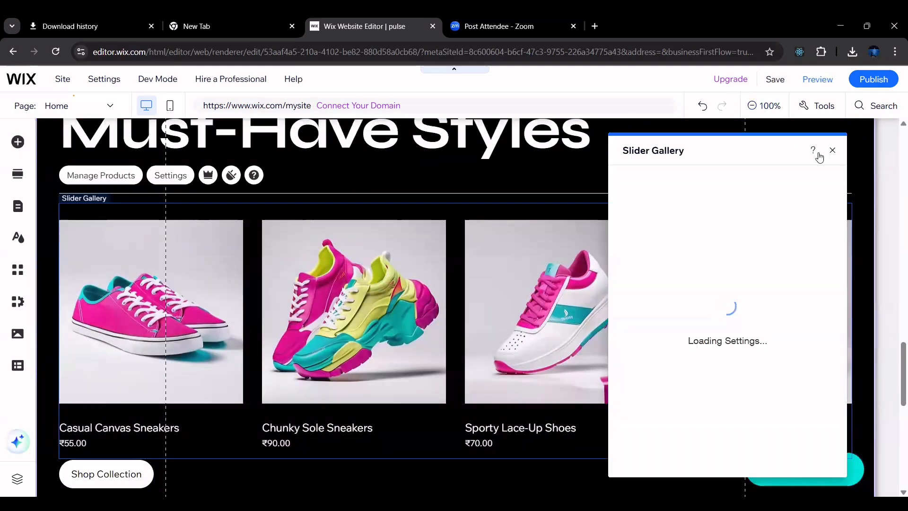
left_click(378, 290)
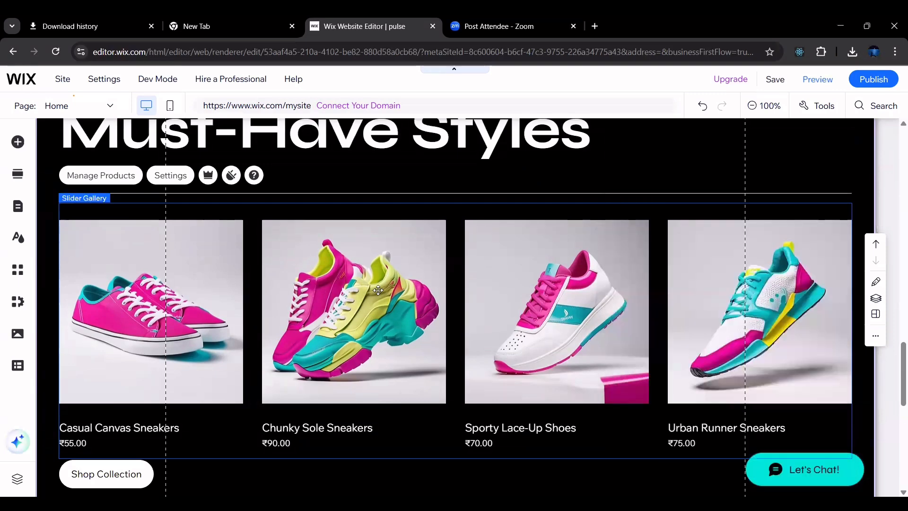
double_click(378, 290)
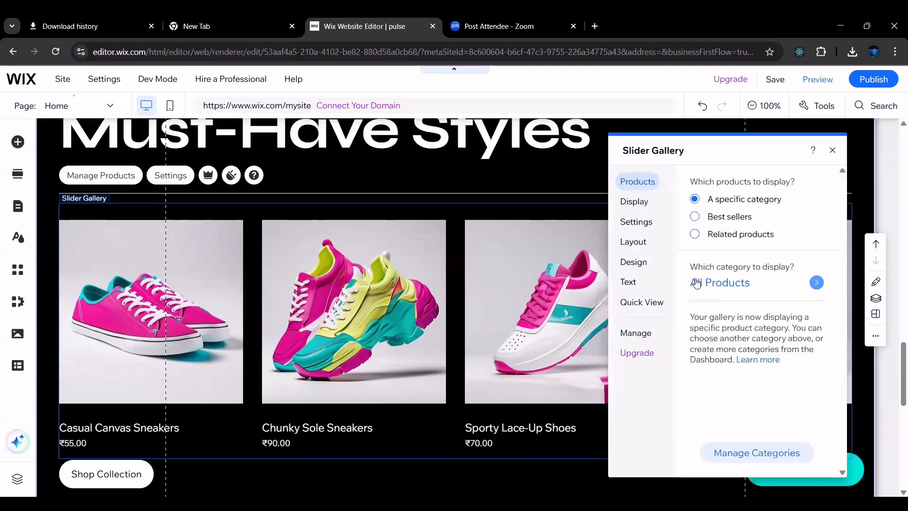
- Look through the slider gallery's Display, Settings and Design options
left_click(642, 210)
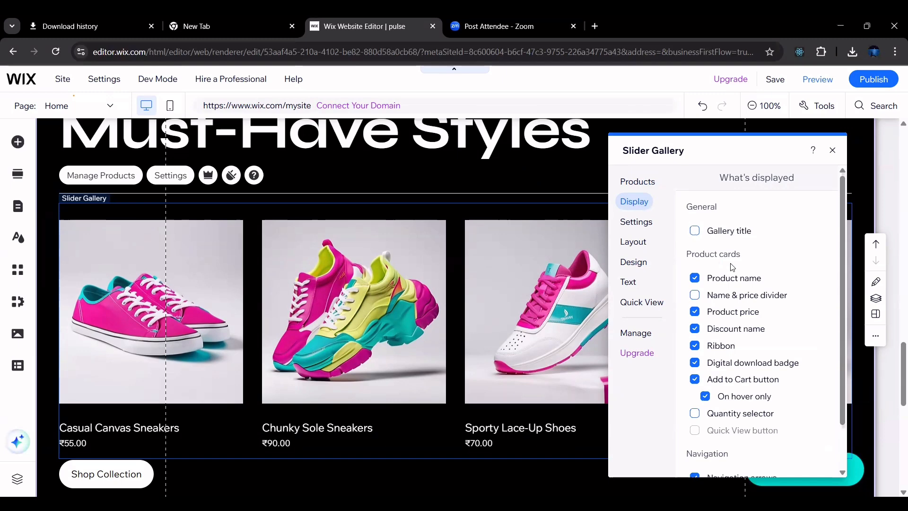
scroll(733, 268, "down", 1)
scroll(732, 268, "up", 1)
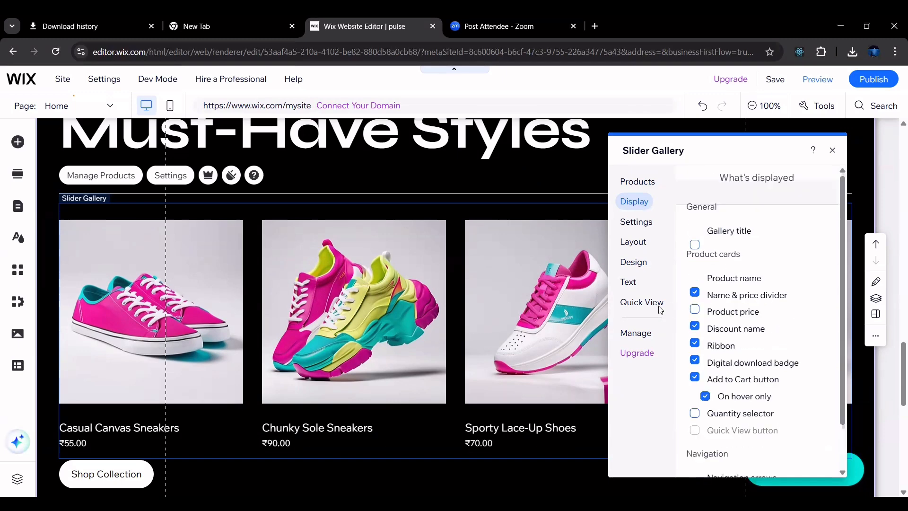
left_click(632, 223)
left_click(633, 261)
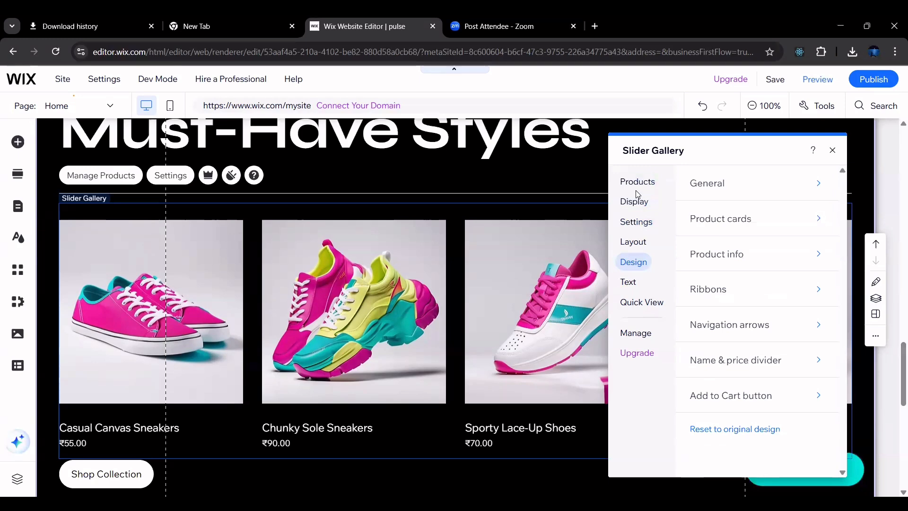
- Hide and show the product name again, enable the name & price divider on the gallery's product cards, and close the settings
left_click(635, 202)
scroll(733, 280, "down", 1)
left_click(724, 227)
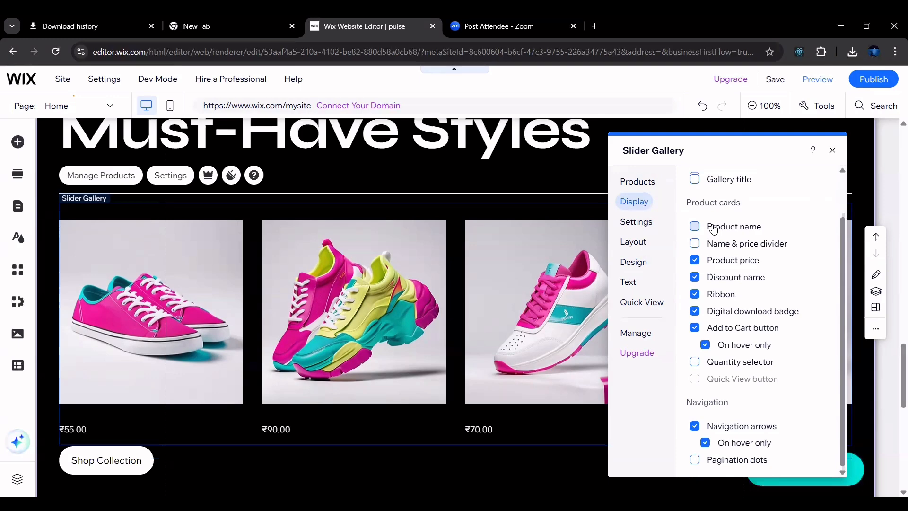
left_click(713, 228)
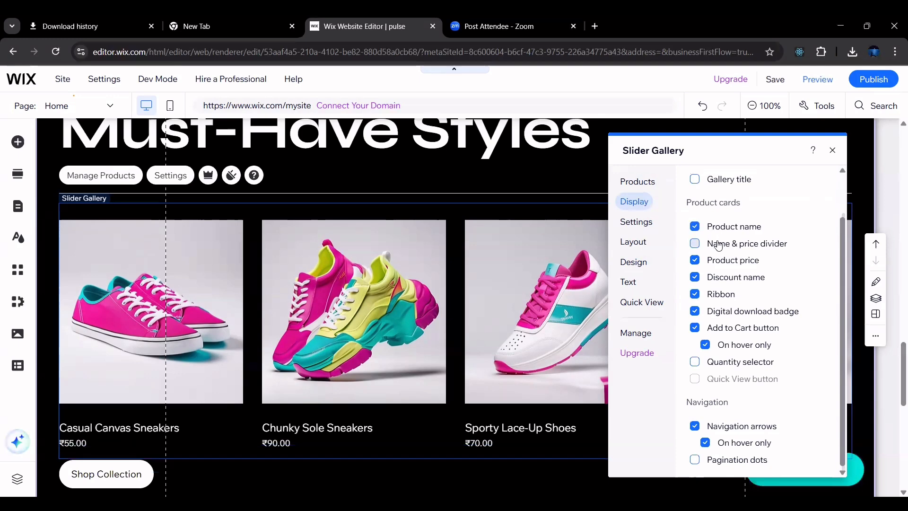
left_click(719, 245)
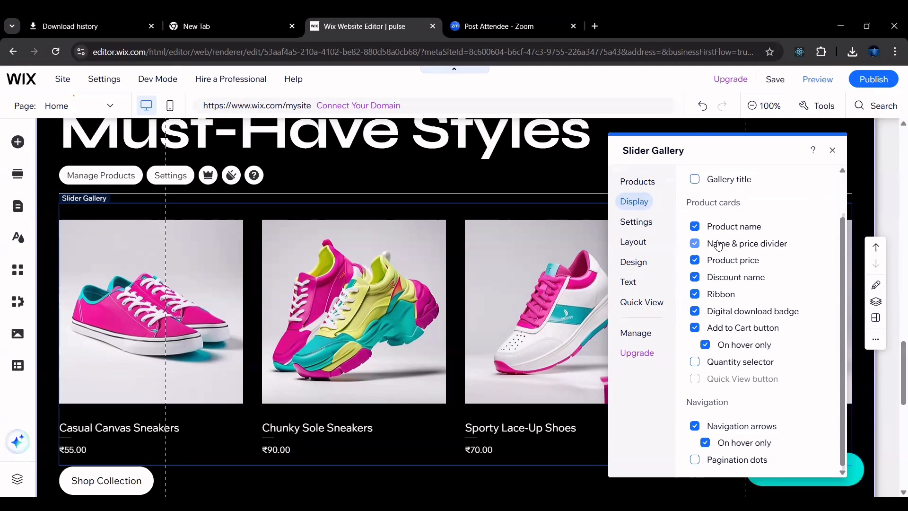
left_click(271, 233)
- Review the Must-Have Styles gallery and the empty section below it, and look through the gallery's product, store management and text settings
scroll(378, 334, "down", 1)
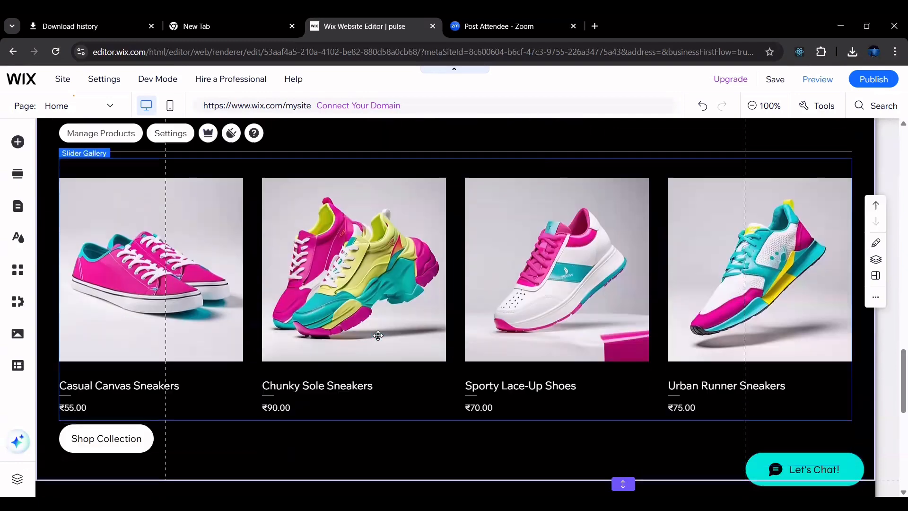
scroll(378, 335, "down", 2)
scroll(291, 365, "down", 1)
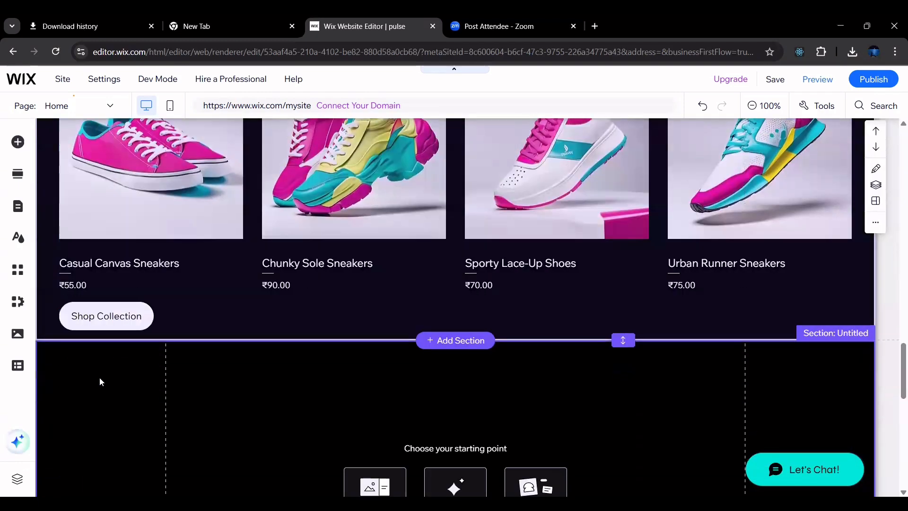
scroll(99, 381, "down", 4)
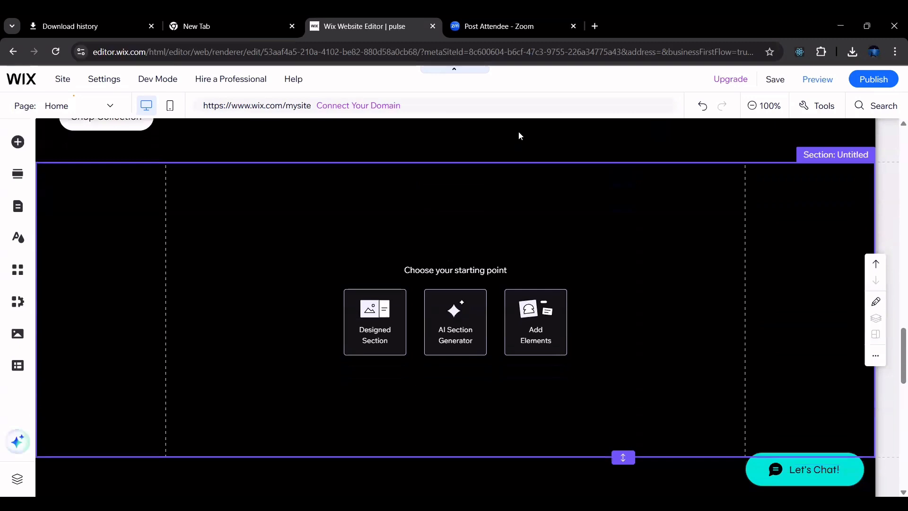
scroll(518, 135, "up", 9)
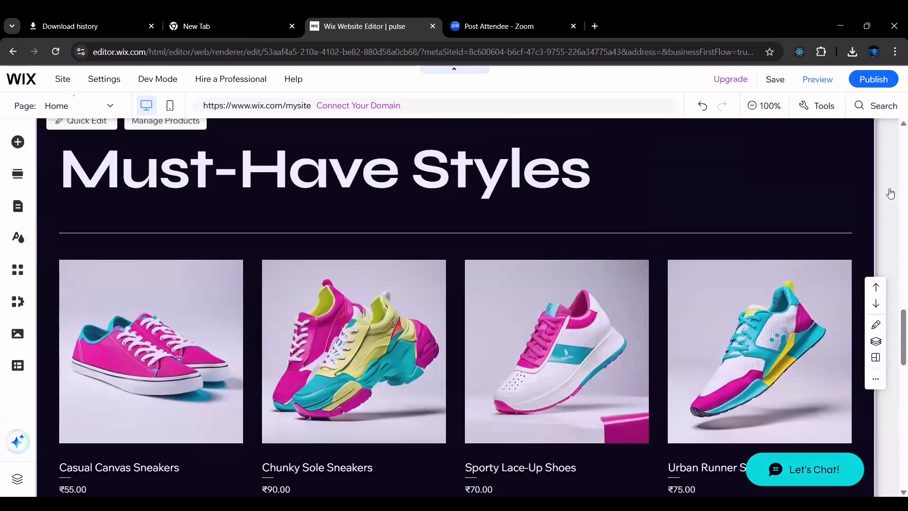
scroll(569, 297, "down", 1)
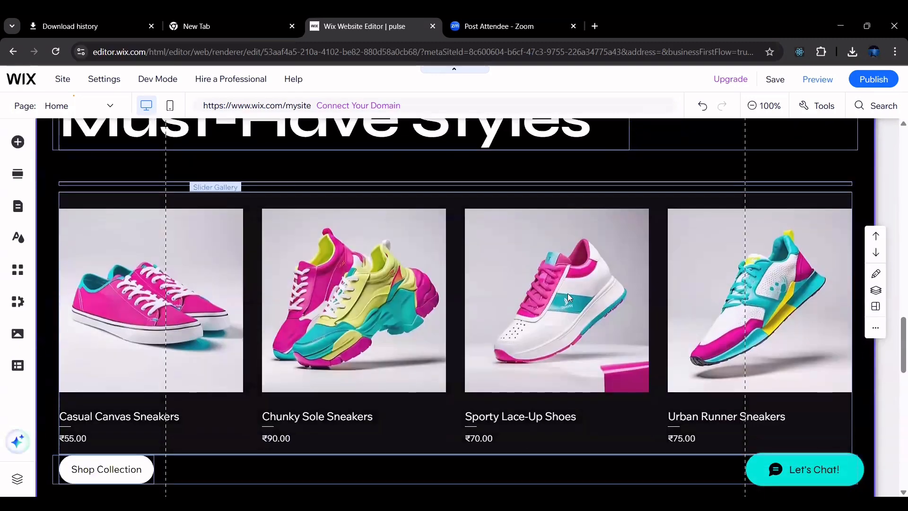
double_click(568, 297)
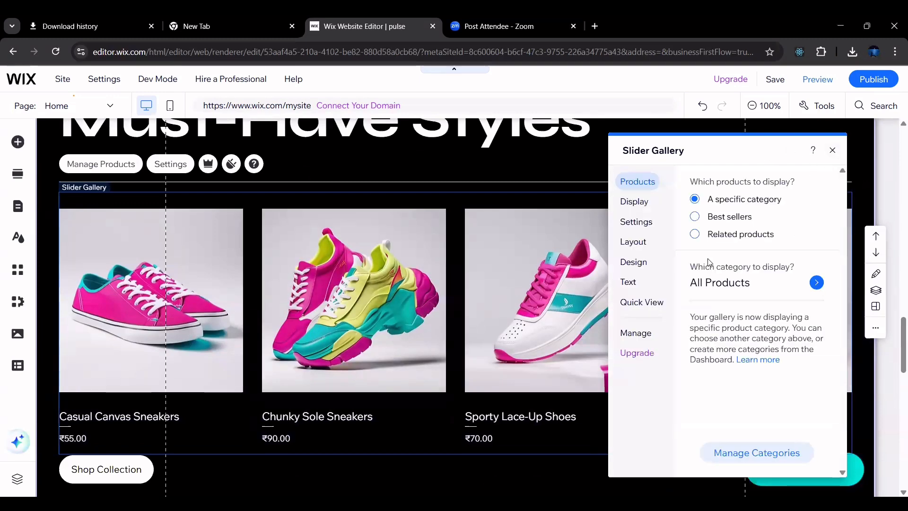
left_click(648, 335)
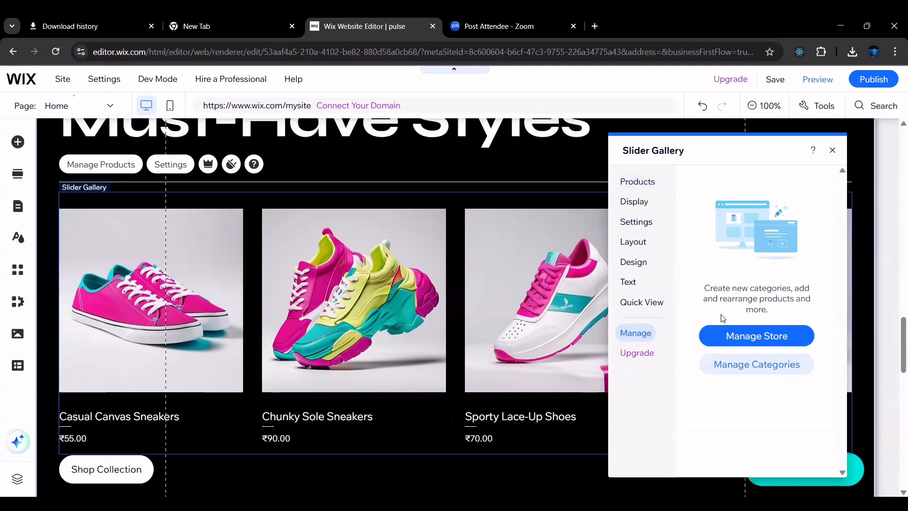
left_click(635, 301)
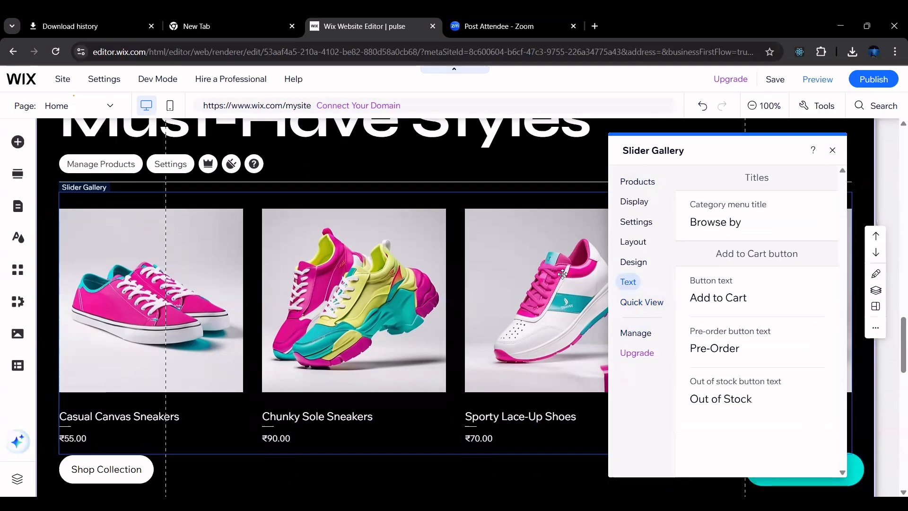
left_click(831, 152)
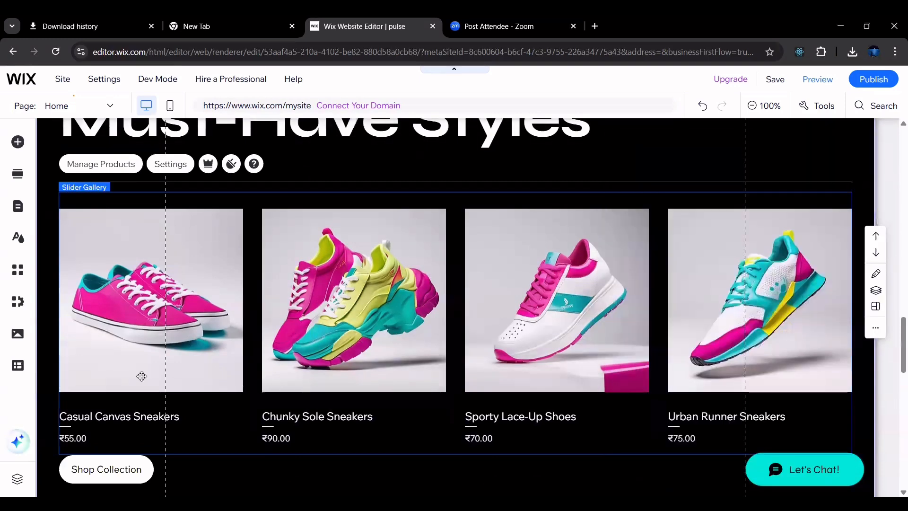
- Look at the available actions for the slider gallery and the Must-Have Styles section's Quick Edit content, and return to the page
right_click(151, 315)
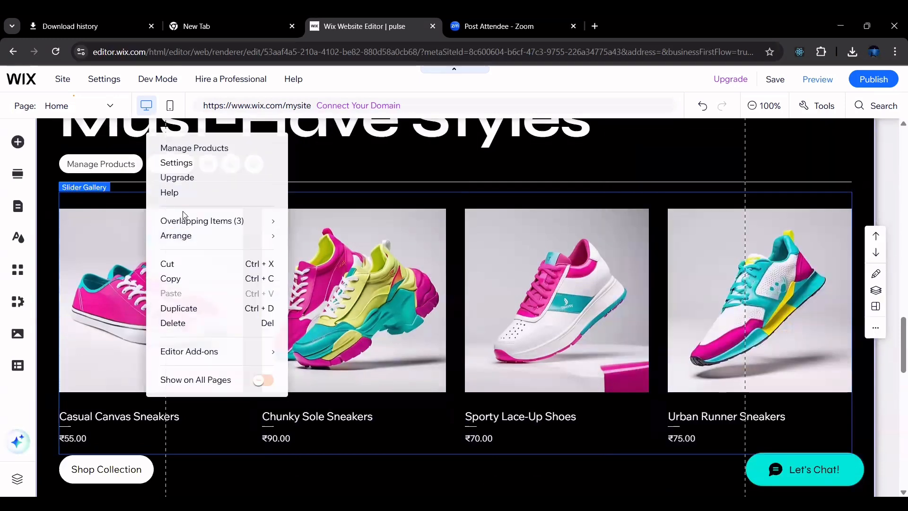
left_click(73, 183)
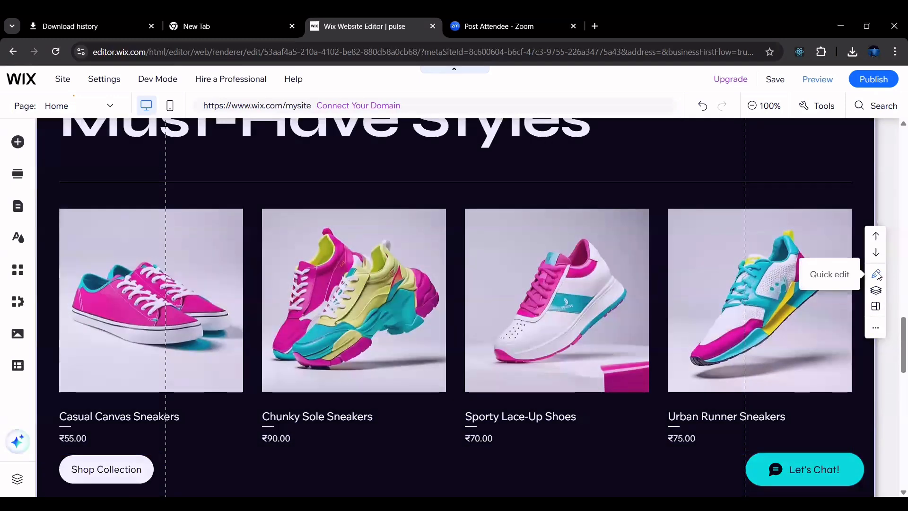
left_click(876, 274)
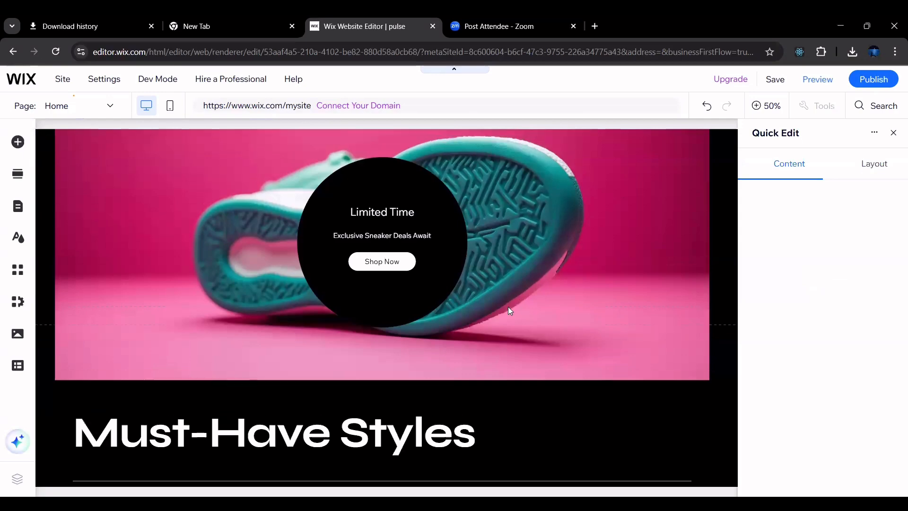
scroll(509, 310, "down", 1)
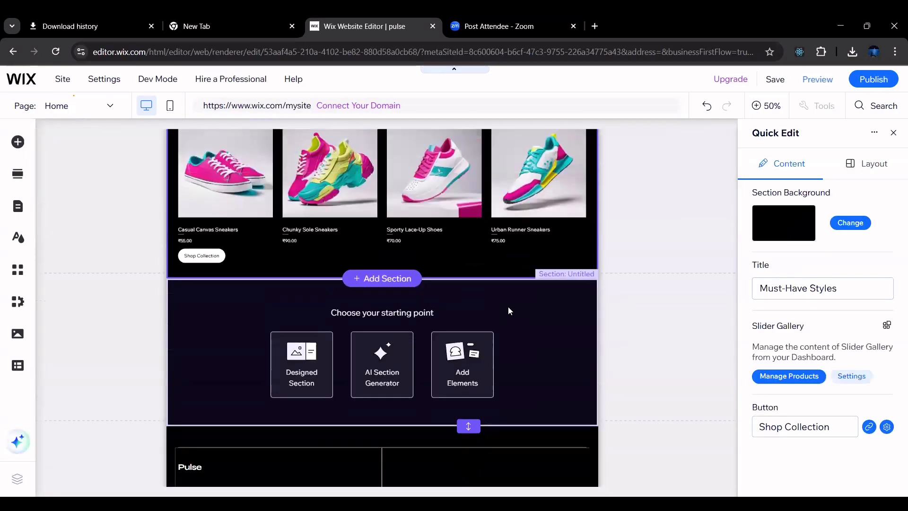
scroll(435, 234, "up", 2)
left_click(434, 234)
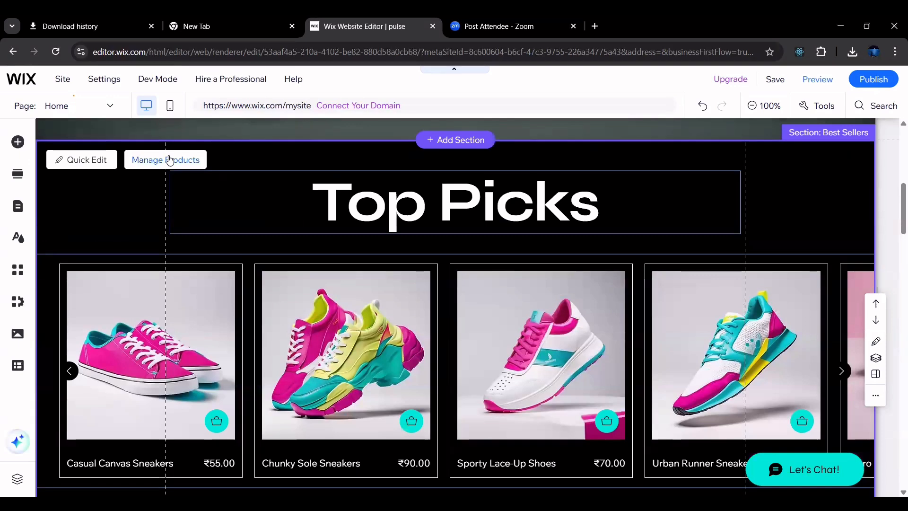
- Open the store's product management from the Top Picks section, dismiss the new product tip and review the product list
left_click(171, 159)
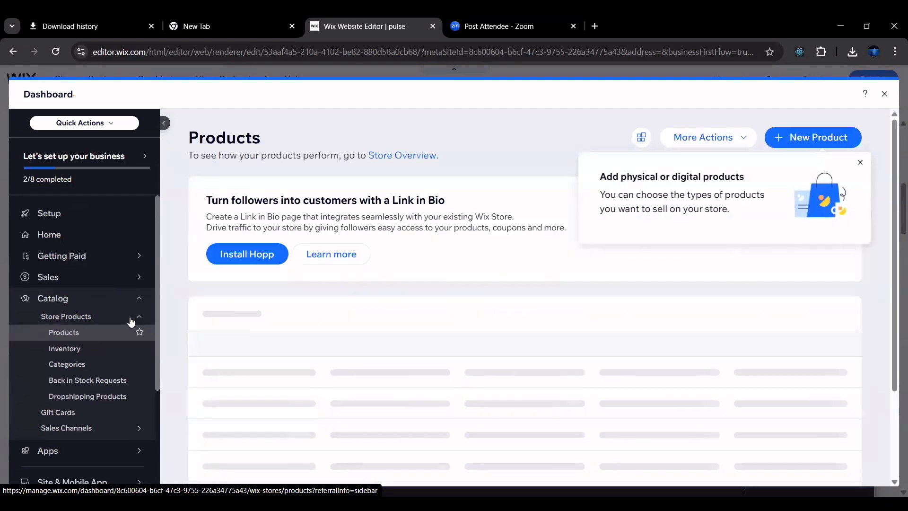
left_click(859, 162)
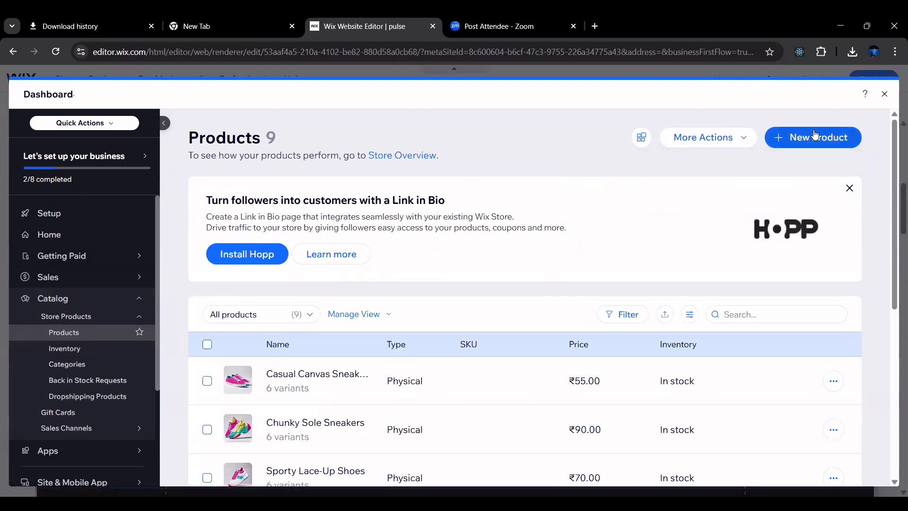
scroll(584, 317, "down", 4)
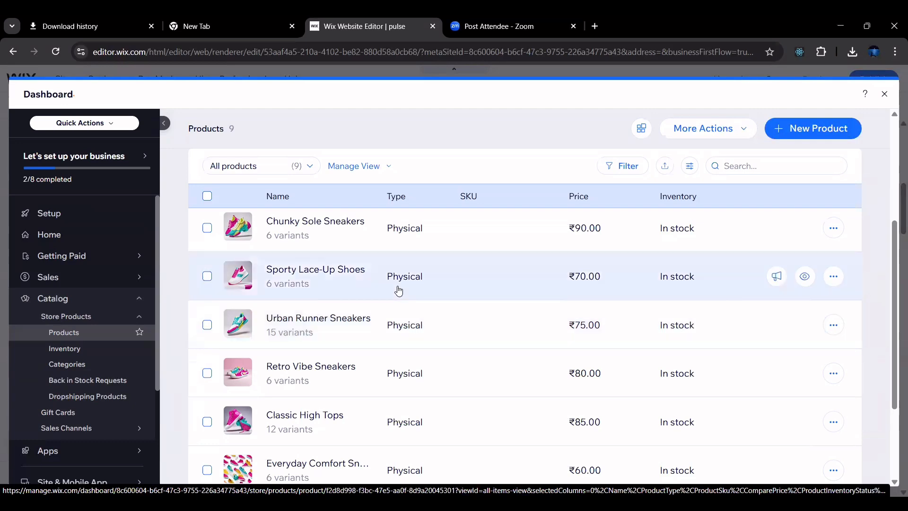
scroll(649, 257, "up", 4)
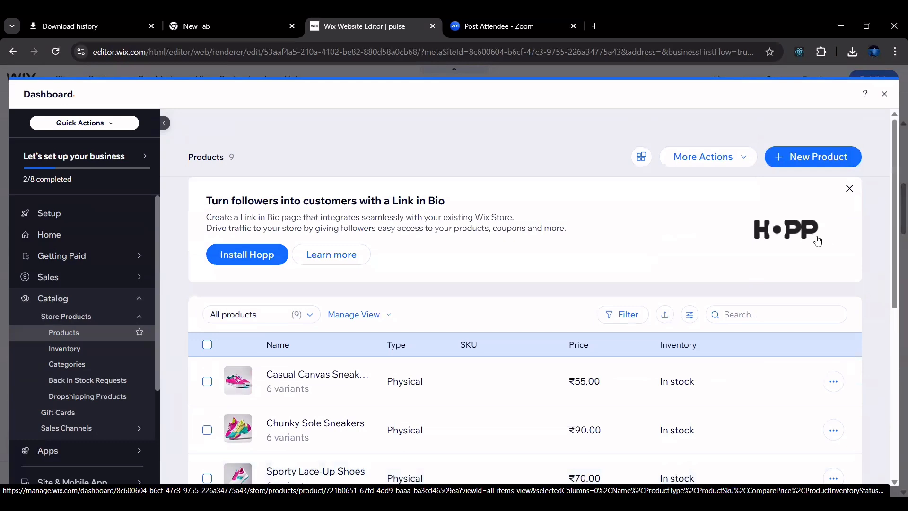
scroll(818, 241, "down", 3)
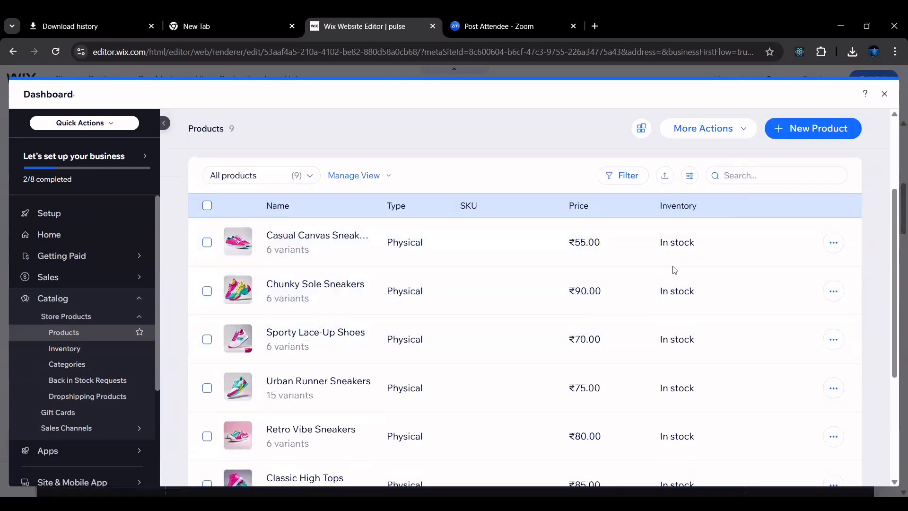
- Open the Casual Canvas Sneakers product for editing and open its main image in Photo Studio
left_click(831, 244)
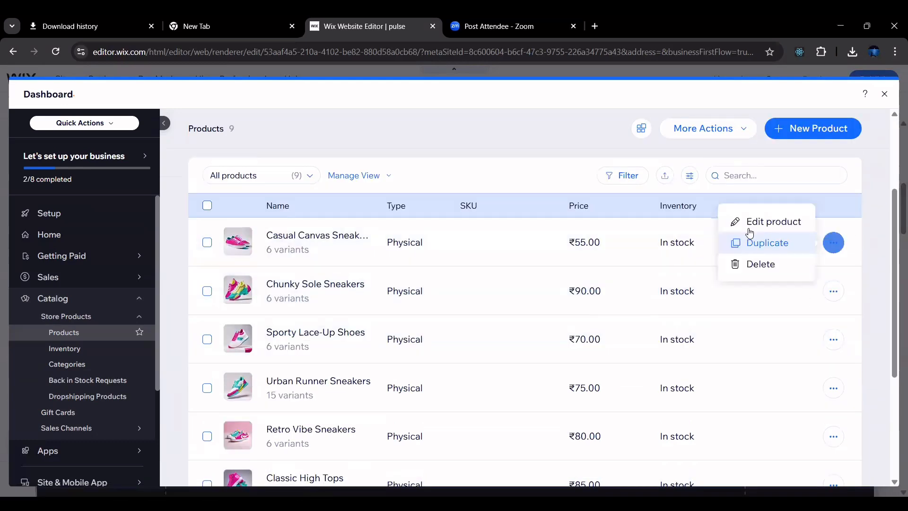
left_click(758, 222)
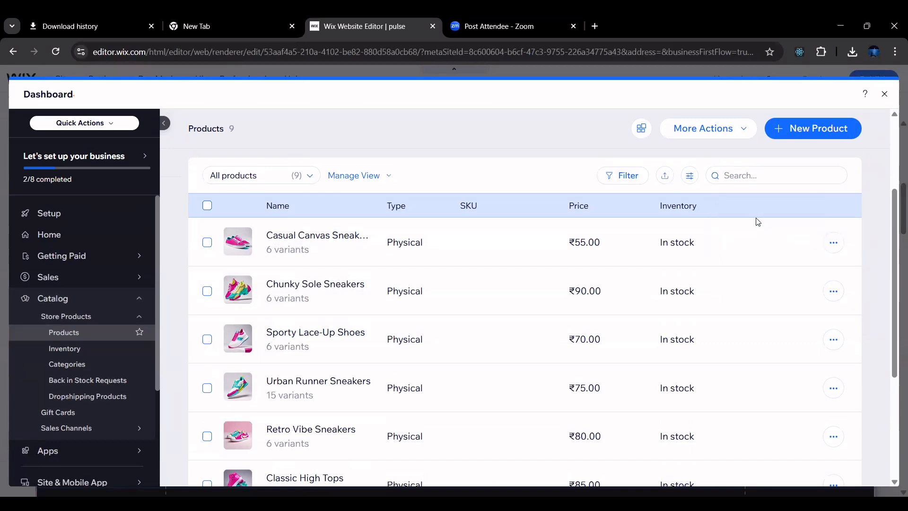
scroll(460, 266, "down", 1)
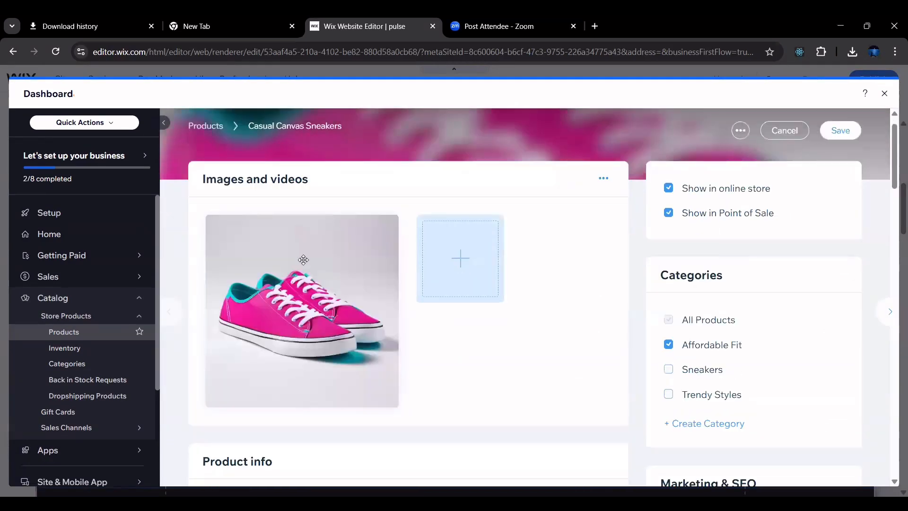
mouse_move(368, 227)
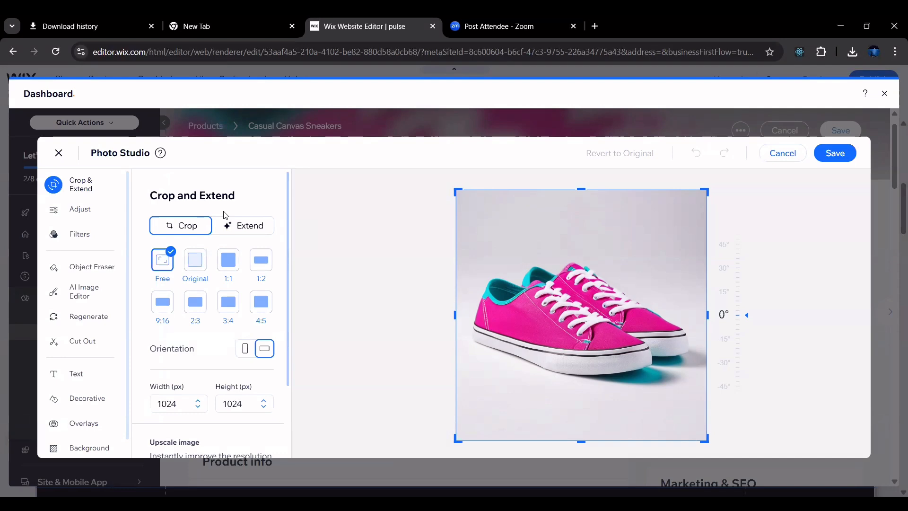
- Extend the sneaker image with AI to a 3:4 landscape ratio, 1365 by 1024 px
left_click(235, 227)
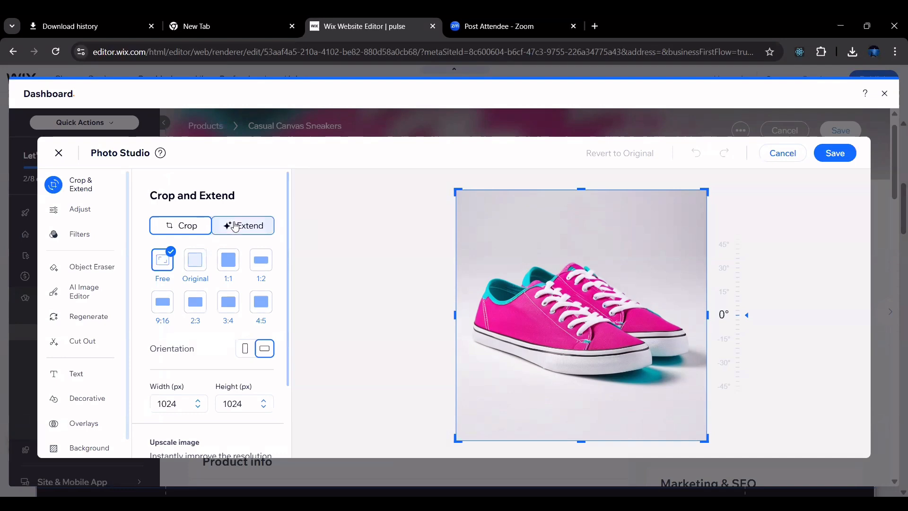
left_click(185, 229)
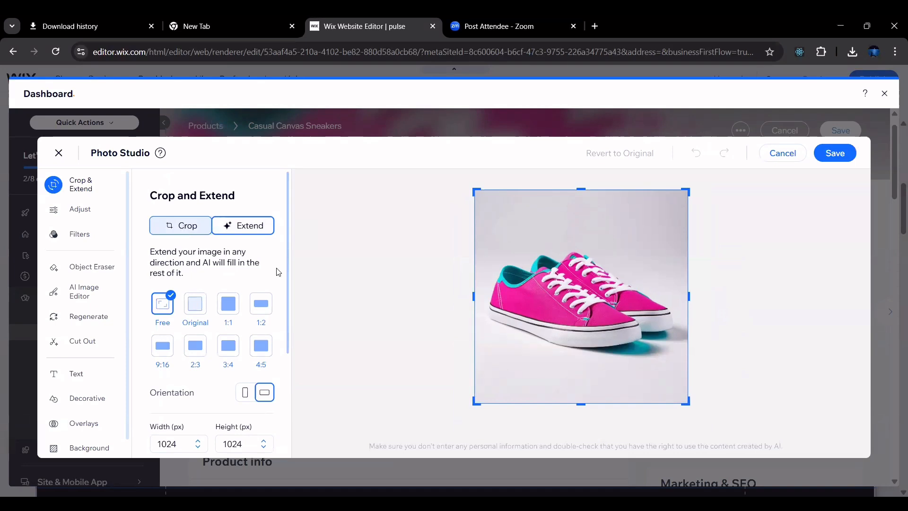
left_click(248, 233)
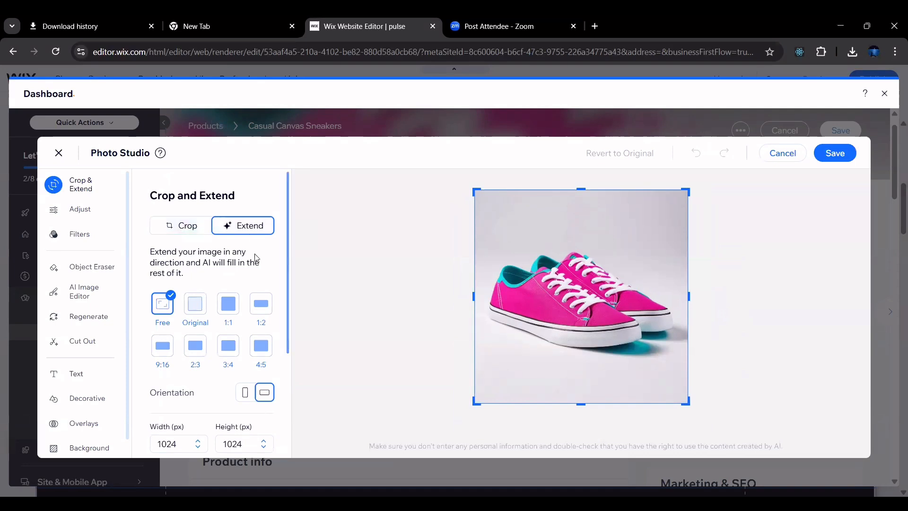
left_click(240, 345)
scroll(213, 319, "down", 3)
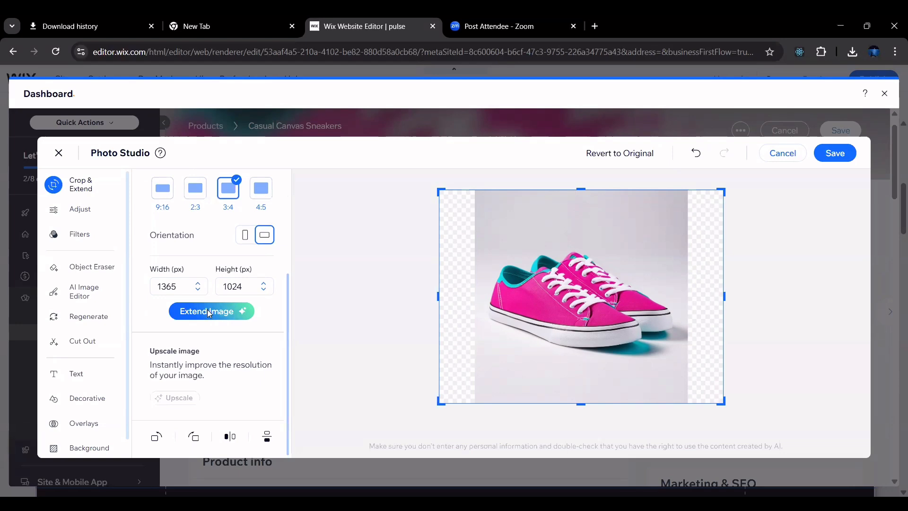
left_click(208, 312)
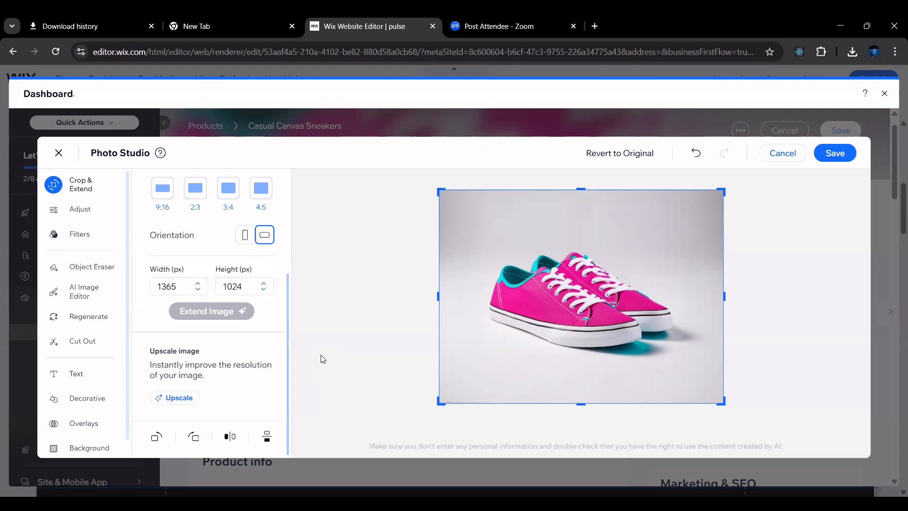
- Look over the Crop and Extend options and the other photo tools, and leave Photo Studio without saving the image changes
scroll(253, 348, "down", 2)
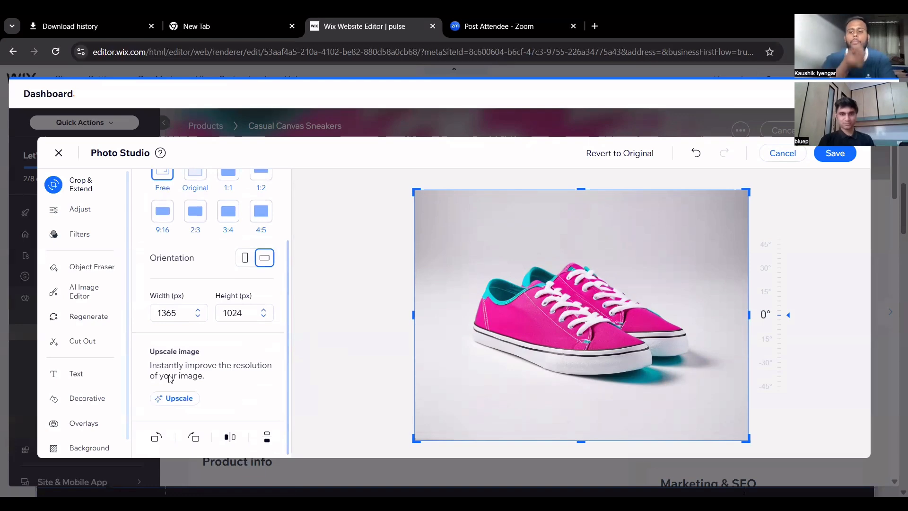
scroll(171, 378, "up", 2)
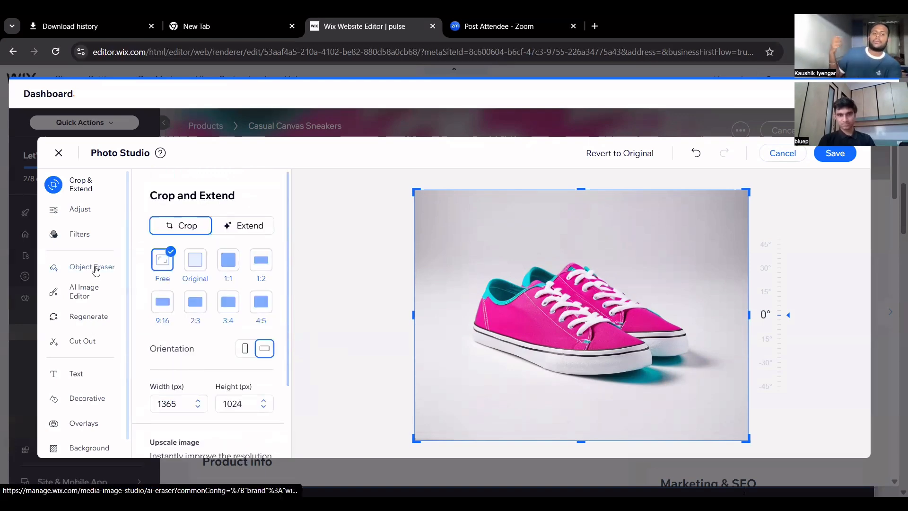
scroll(96, 271, "down", 1)
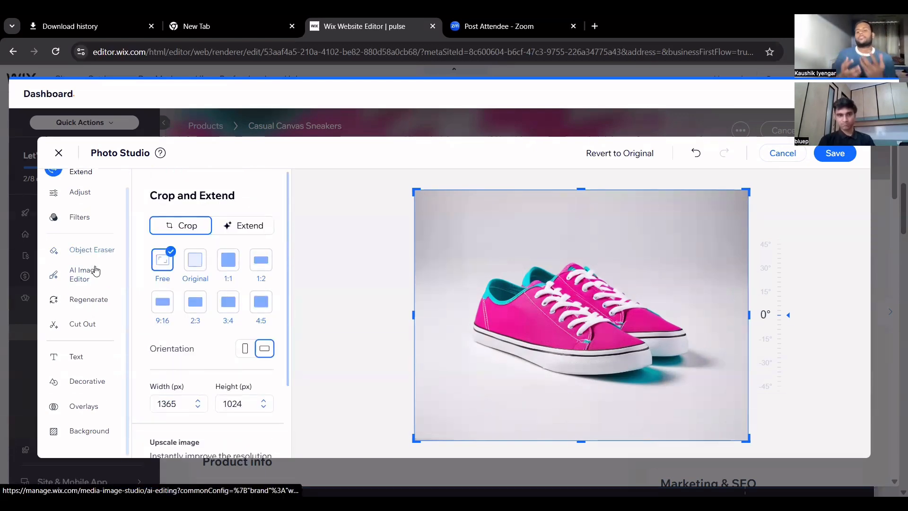
left_click(59, 151)
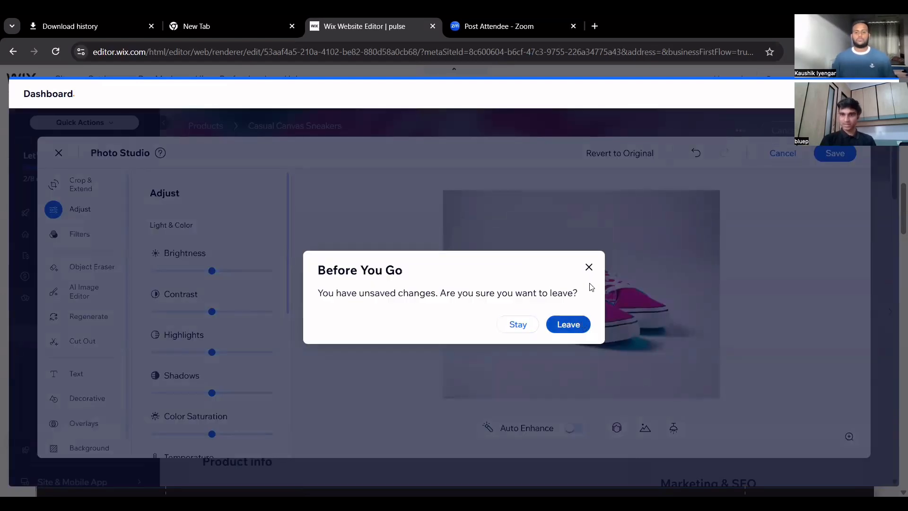
left_click(568, 323)
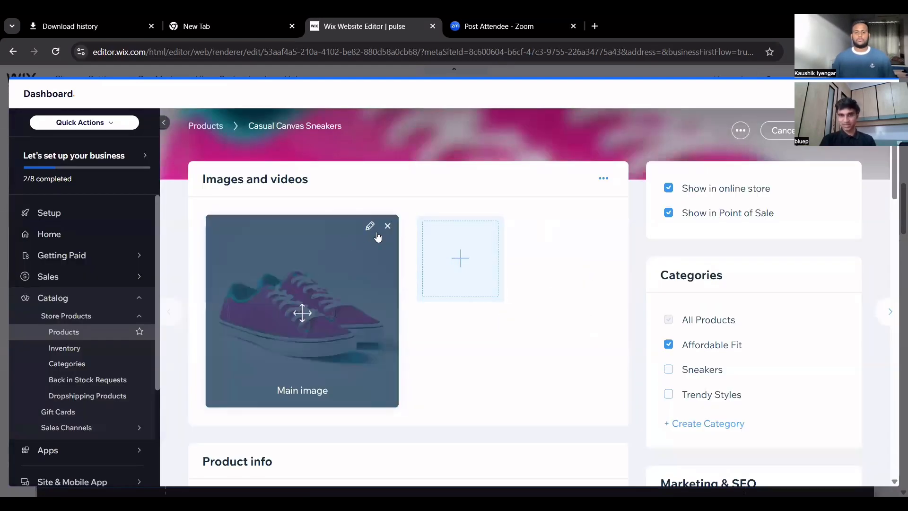
- Check which media types can be added to the product, review its info, pricing and custom text settings, and close the dashboard
left_click(466, 257)
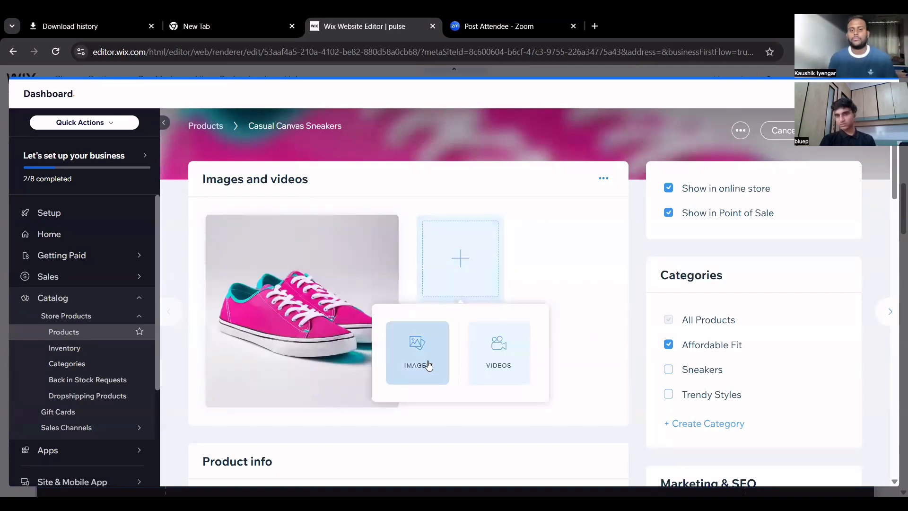
left_click(581, 275)
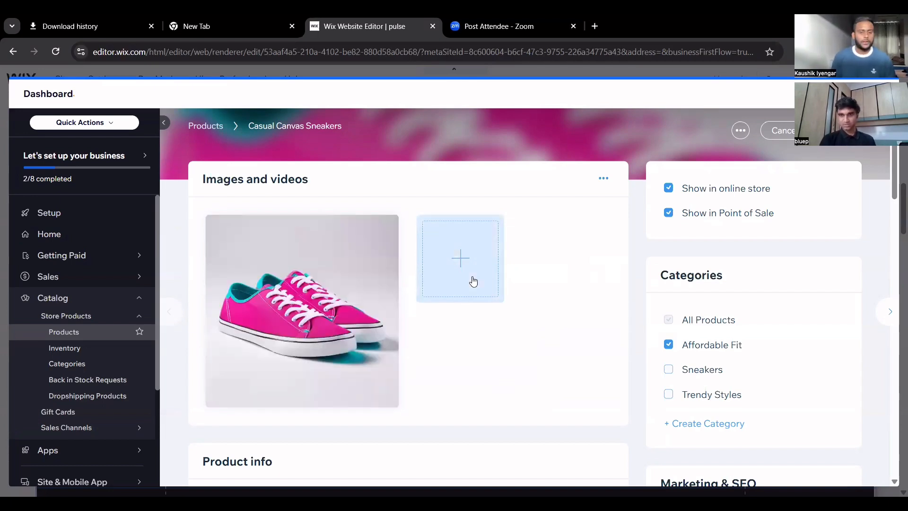
scroll(503, 356, "down", 3)
scroll(503, 355, "down", 5)
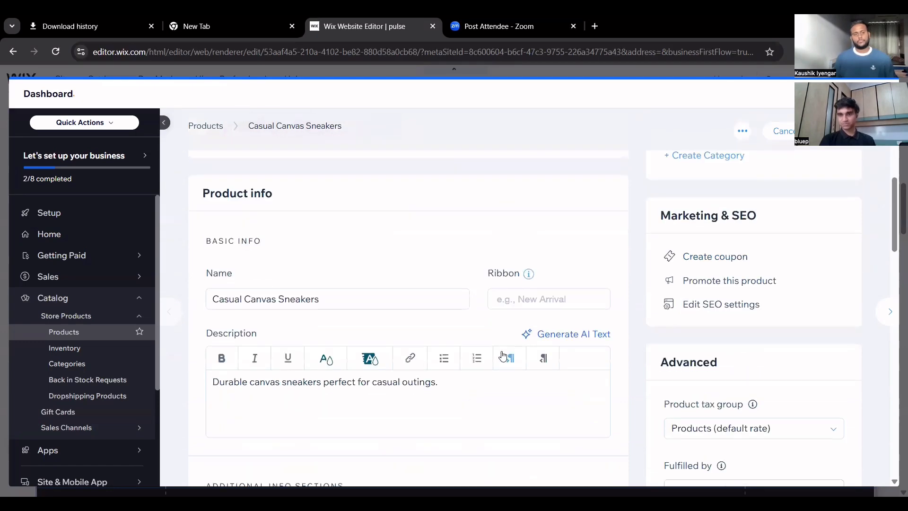
scroll(503, 356, "down", 8)
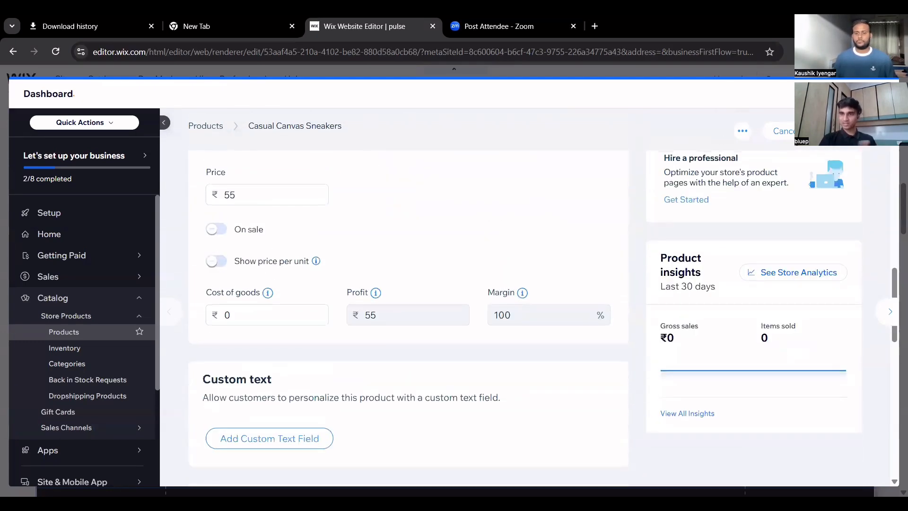
left_click(880, 94)
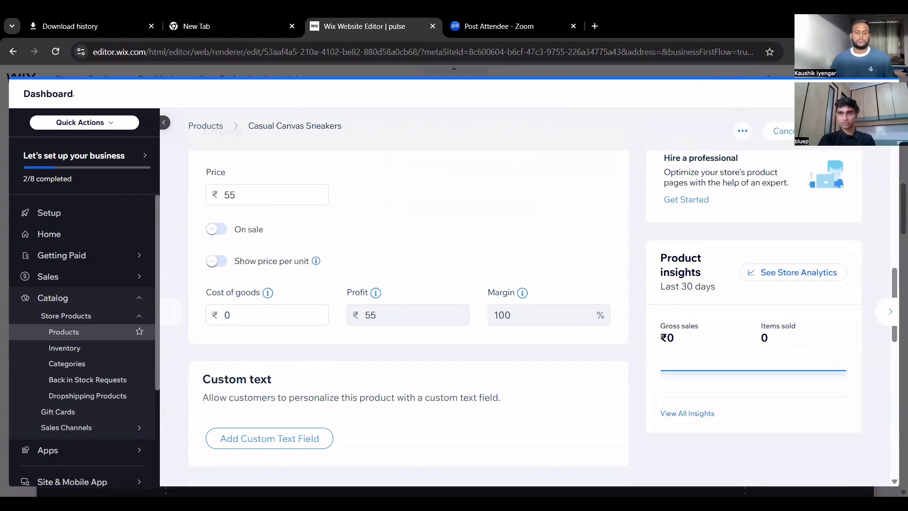
- Review the home page from the Top Picks gallery down to the footer and return to the welcome section
scroll(533, 300, "down", 2)
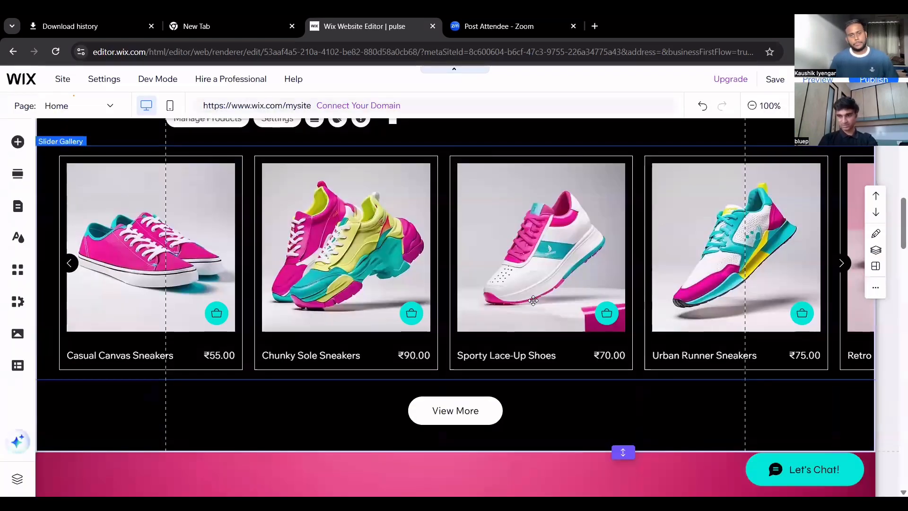
scroll(533, 301, "down", 4)
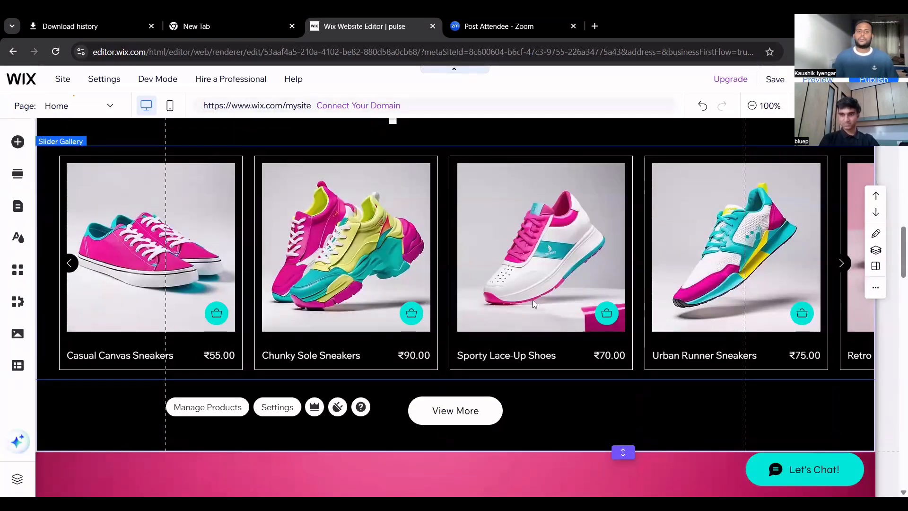
scroll(532, 300, "down", 6)
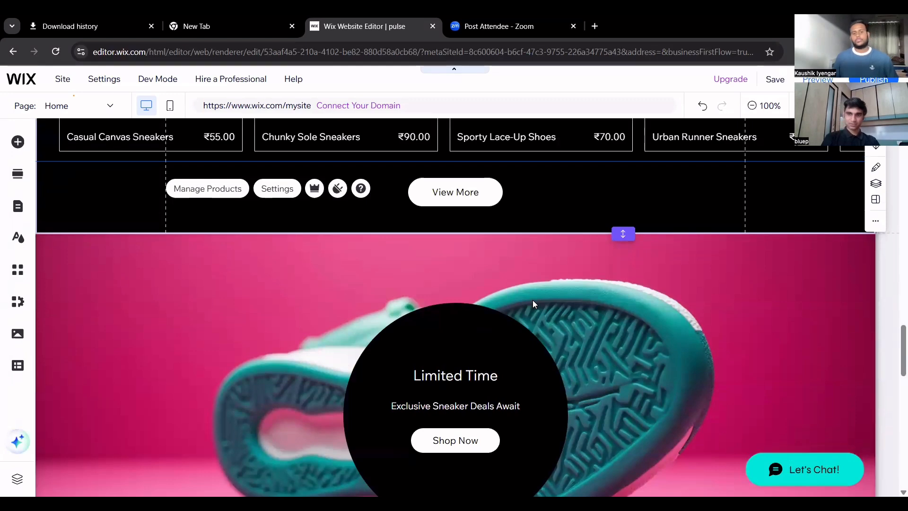
scroll(533, 299, "down", 2)
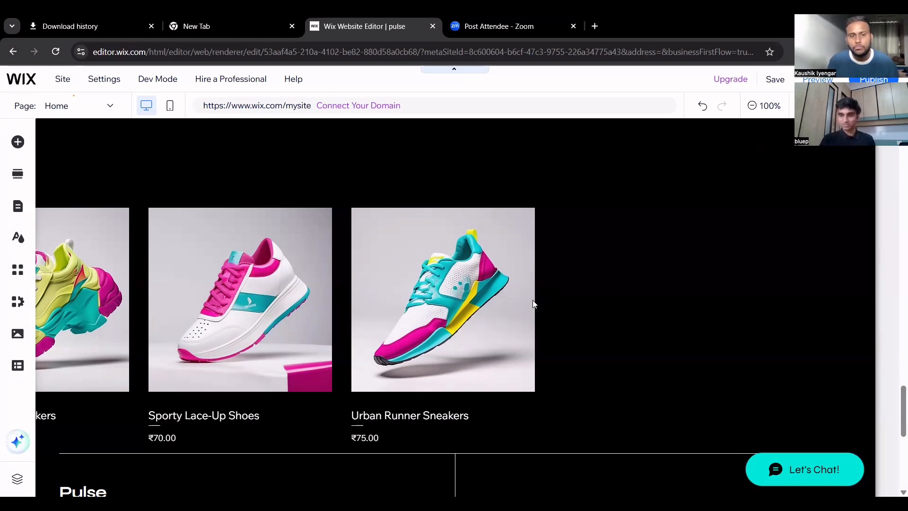
scroll(420, 332, "down", 8)
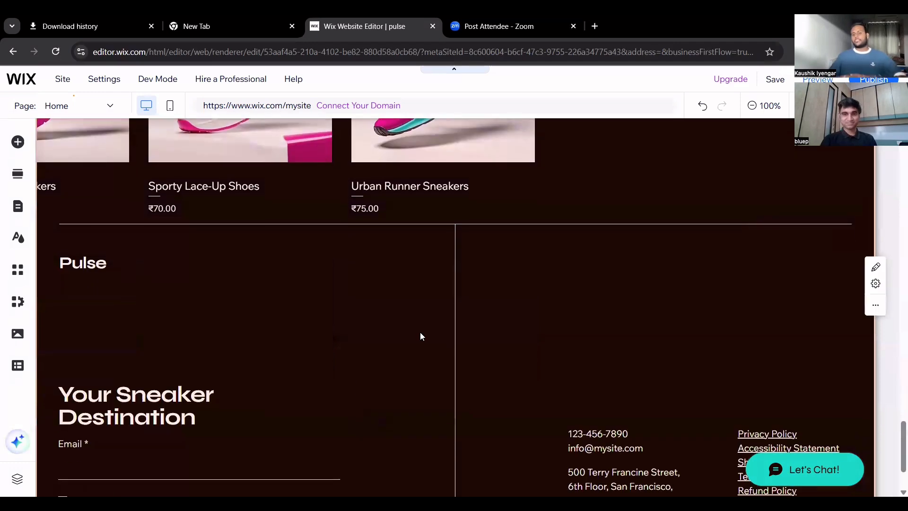
scroll(420, 332, "up", 10)
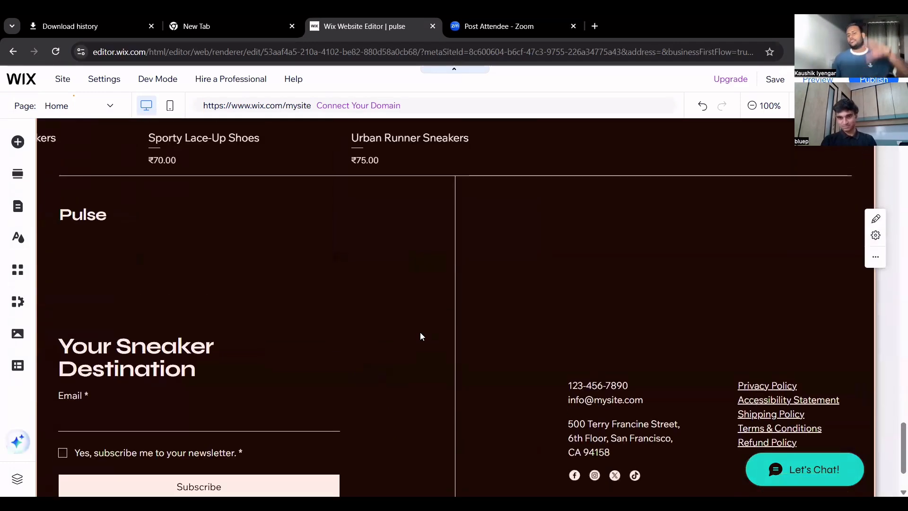
scroll(420, 332, "up", 10)
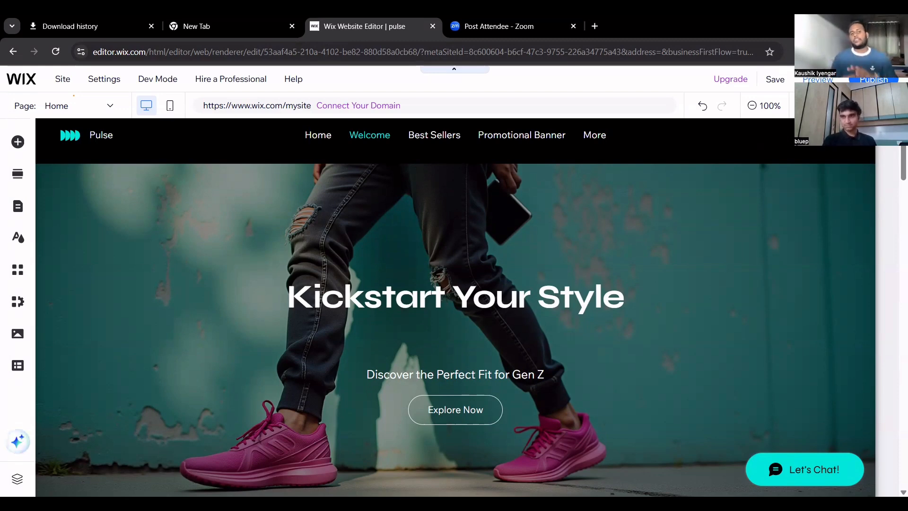
- Examine the Top Picks, Limited Time and Must-Have Styles sections again and go back to the page header
scroll(431, 327, "down", 10)
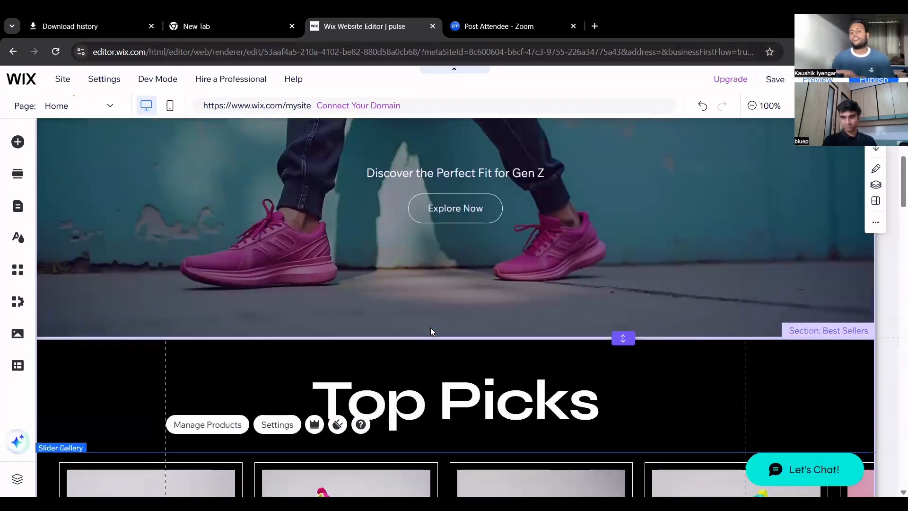
scroll(430, 327, "down", 1)
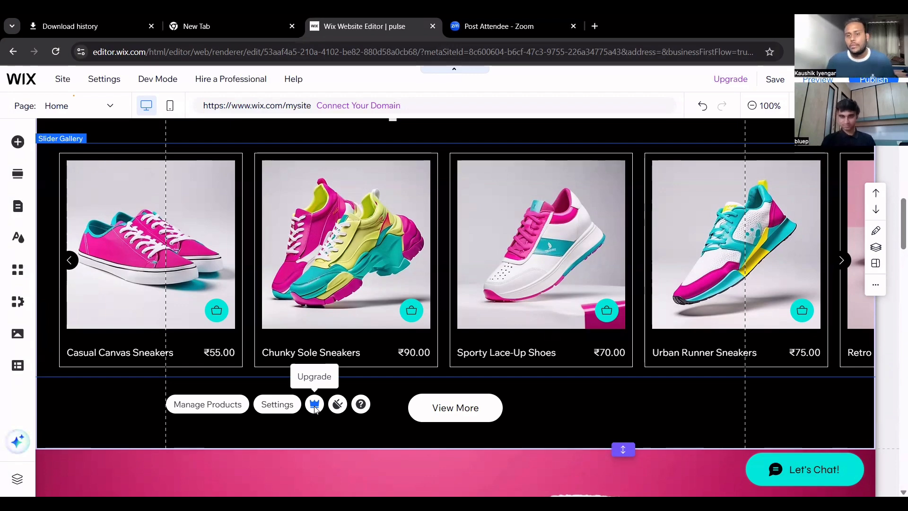
scroll(315, 409, "down", 2)
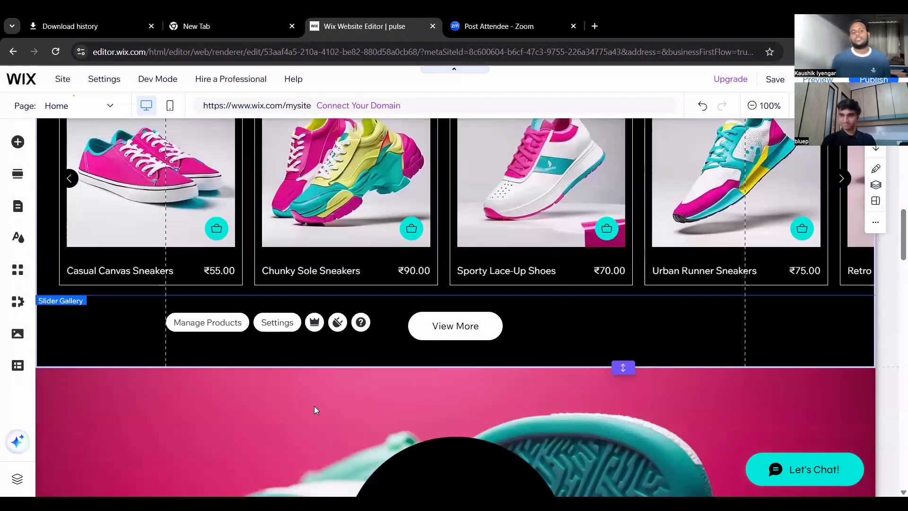
scroll(315, 409, "down", 1)
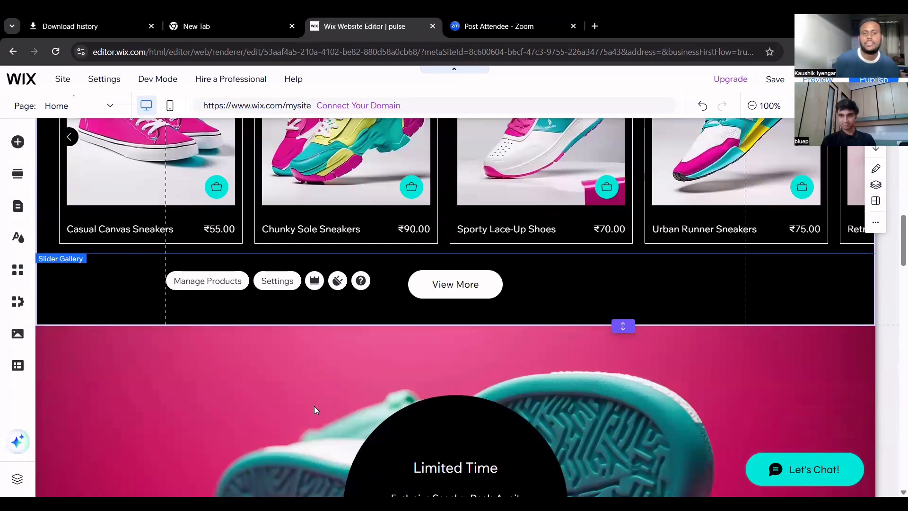
scroll(315, 409, "down", 4)
scroll(316, 409, "down", 4)
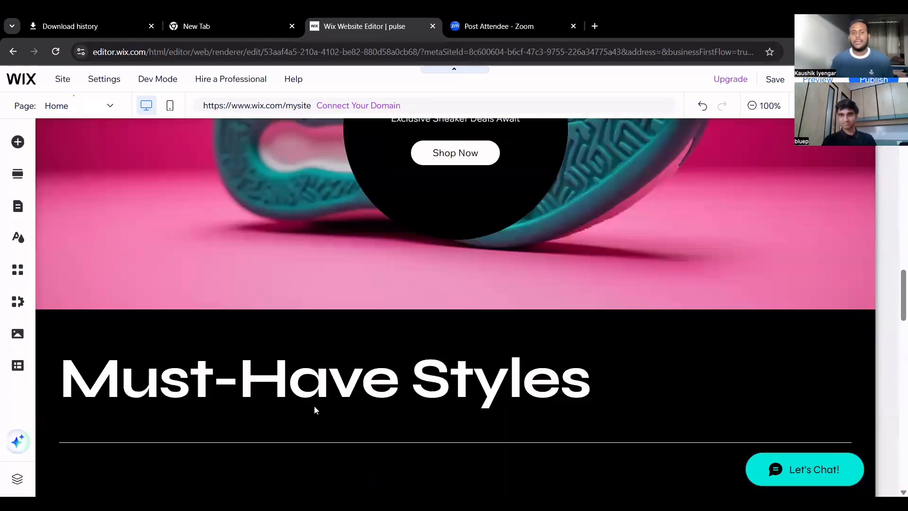
scroll(315, 409, "down", 3)
scroll(314, 406, "up", 20)
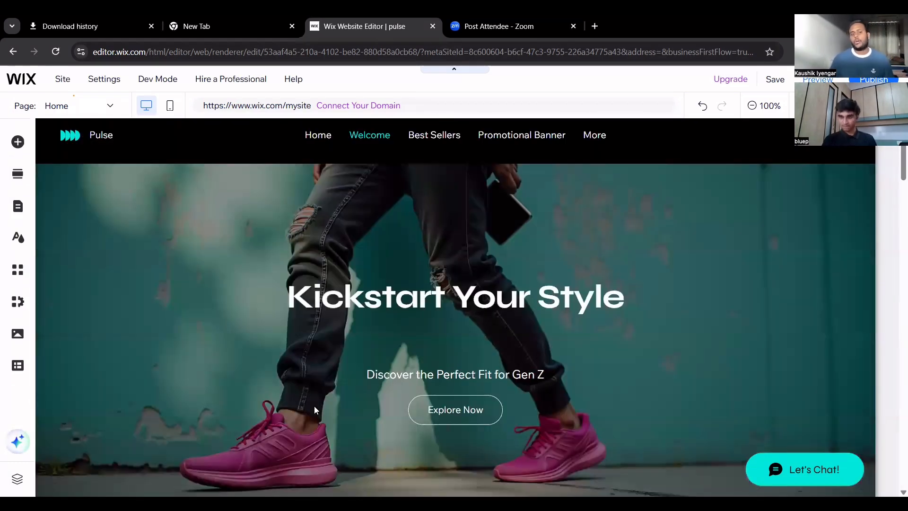